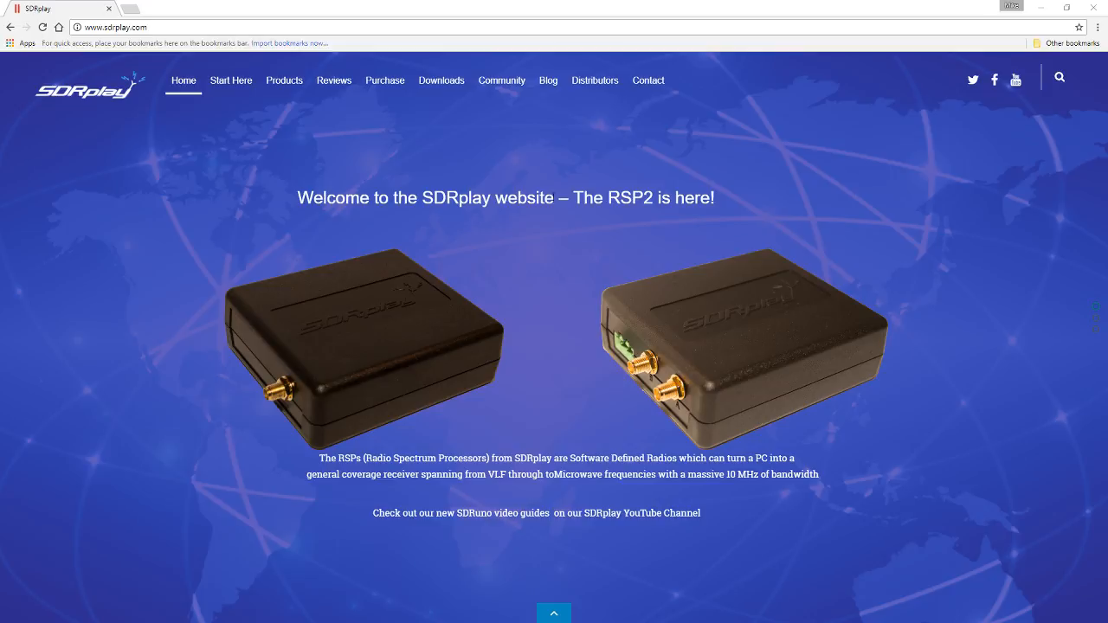
Step: Read the Raspberry Pi 3 pre-built image post linked from the Raspberry Pi software downloads, and return to the downloads page
{"action": "left_click", "coordinate": [431, 85]}
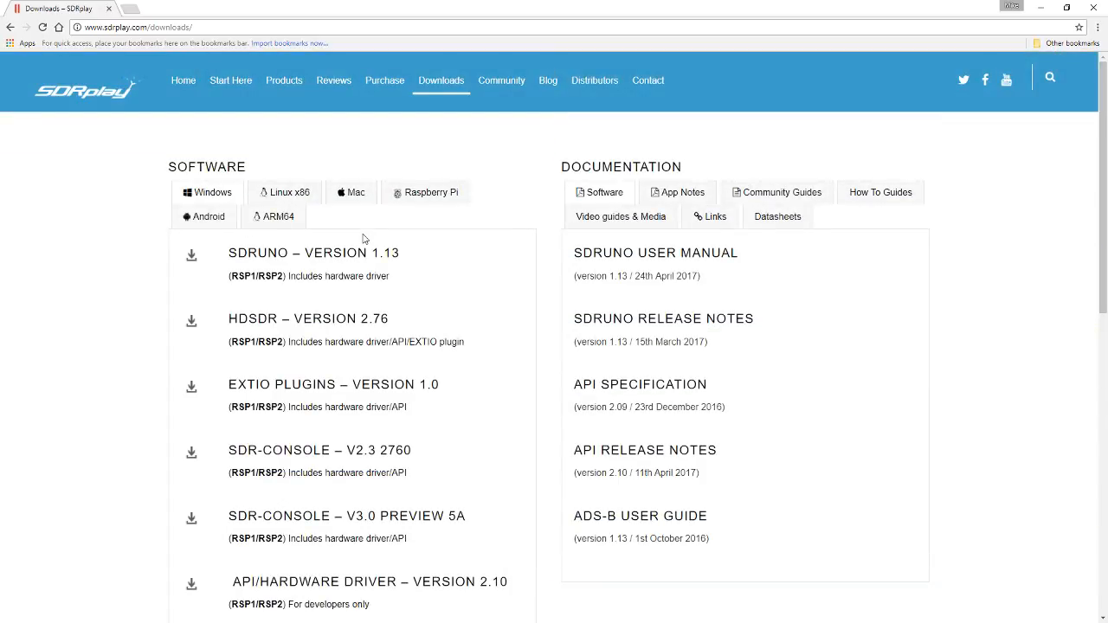
{"action": "left_click", "coordinate": [401, 193]}
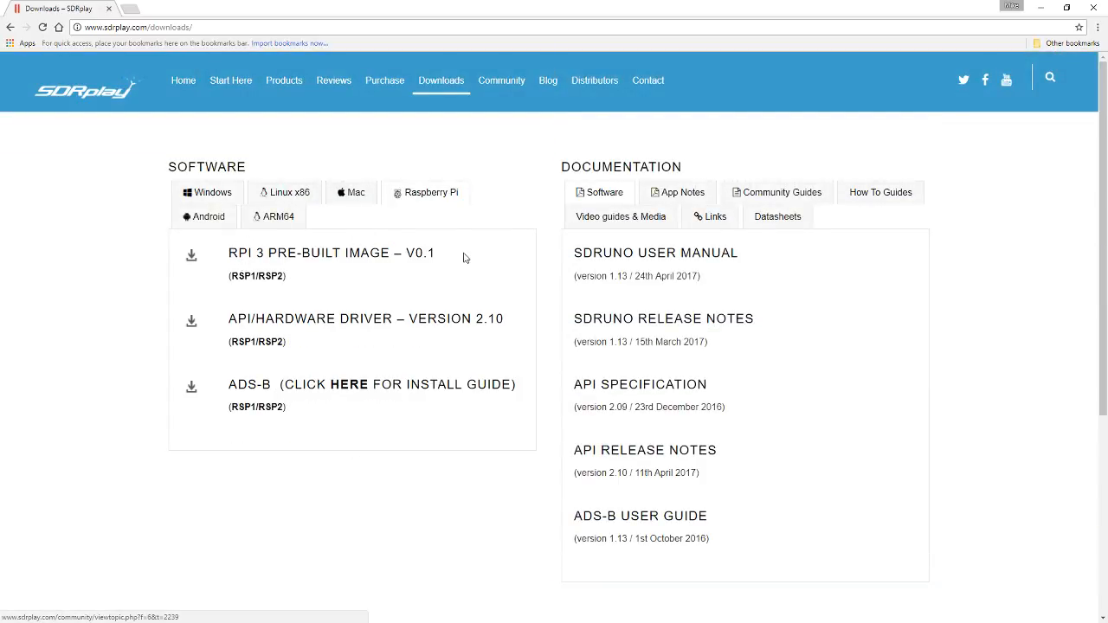
{"action": "left_click", "coordinate": [367, 256]}
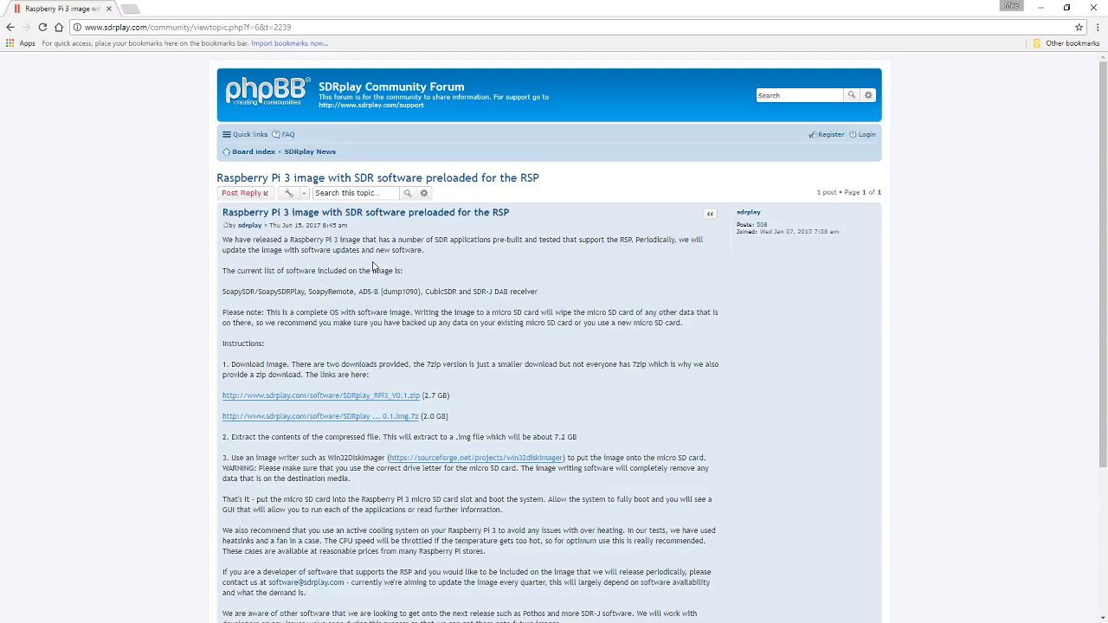
{"action": "scroll", "coordinate": [373, 265], "scroll_direction": "down", "scroll_amount": 3}
{"action": "scroll", "coordinate": [373, 265], "scroll_direction": "down", "scroll_amount": 1}
{"action": "scroll", "coordinate": [373, 265], "scroll_direction": "up", "scroll_amount": 3}
{"action": "key", "text": "alt+Left"}
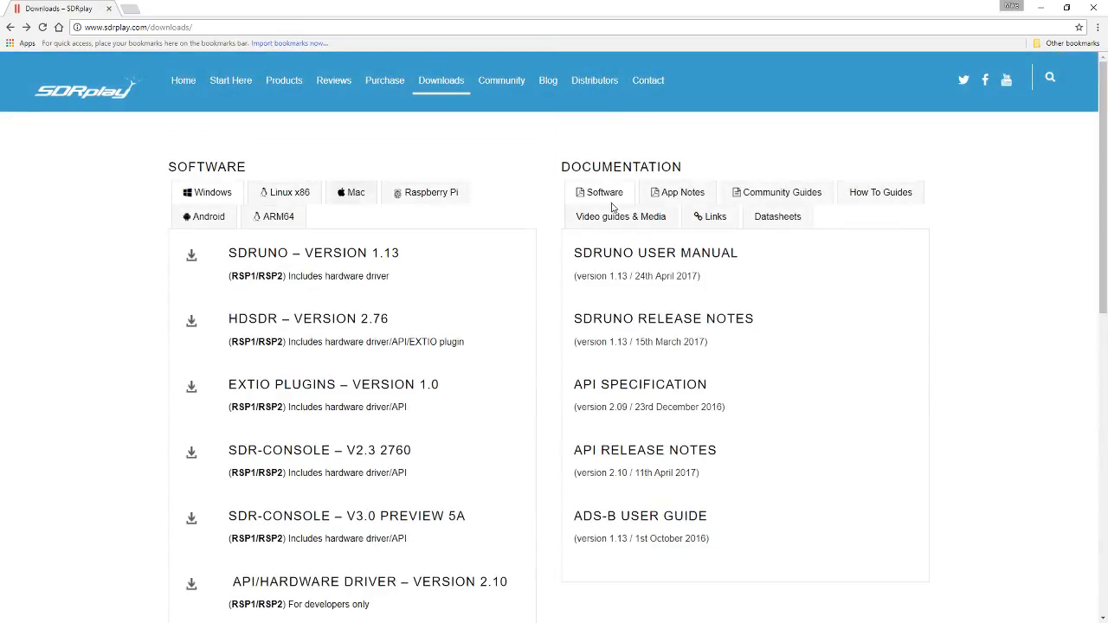
Step: Browse the video and how-to documentation on the downloads page and open the guide APRS using SDRuno & MultiPSK
{"action": "left_click", "coordinate": [645, 217]}
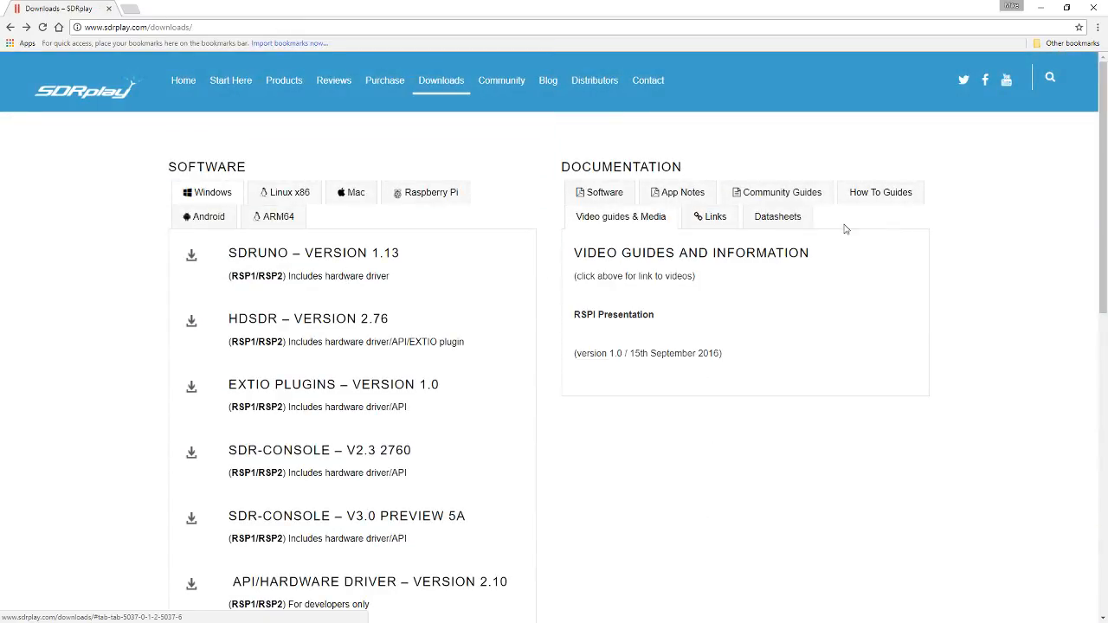
{"action": "left_click", "coordinate": [868, 196]}
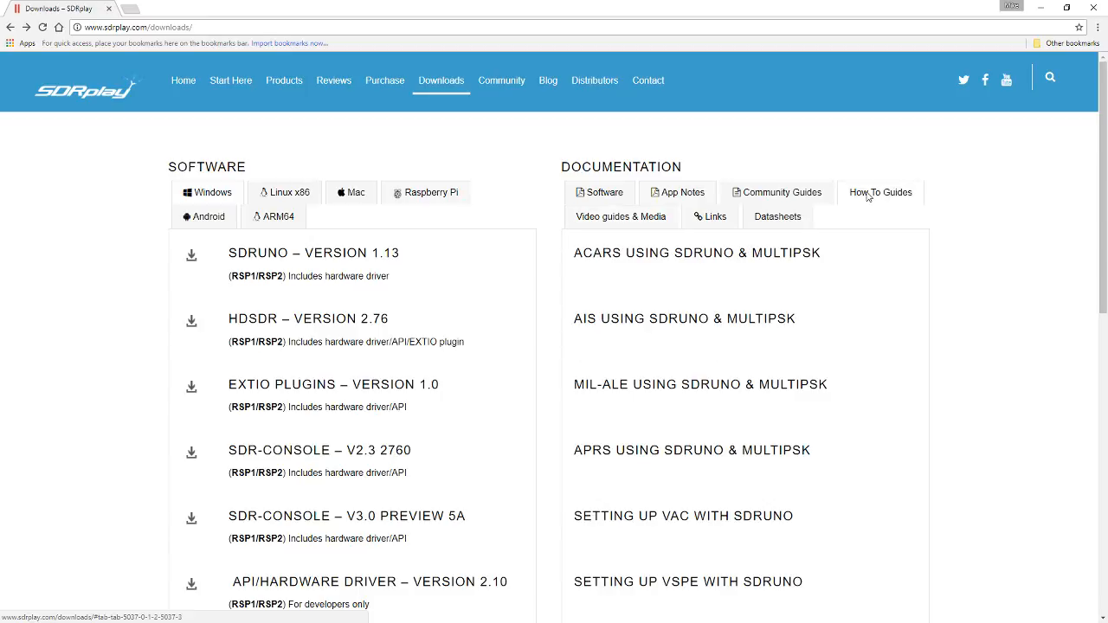
{"action": "scroll", "coordinate": [772, 284], "scroll_direction": "down", "scroll_amount": 1}
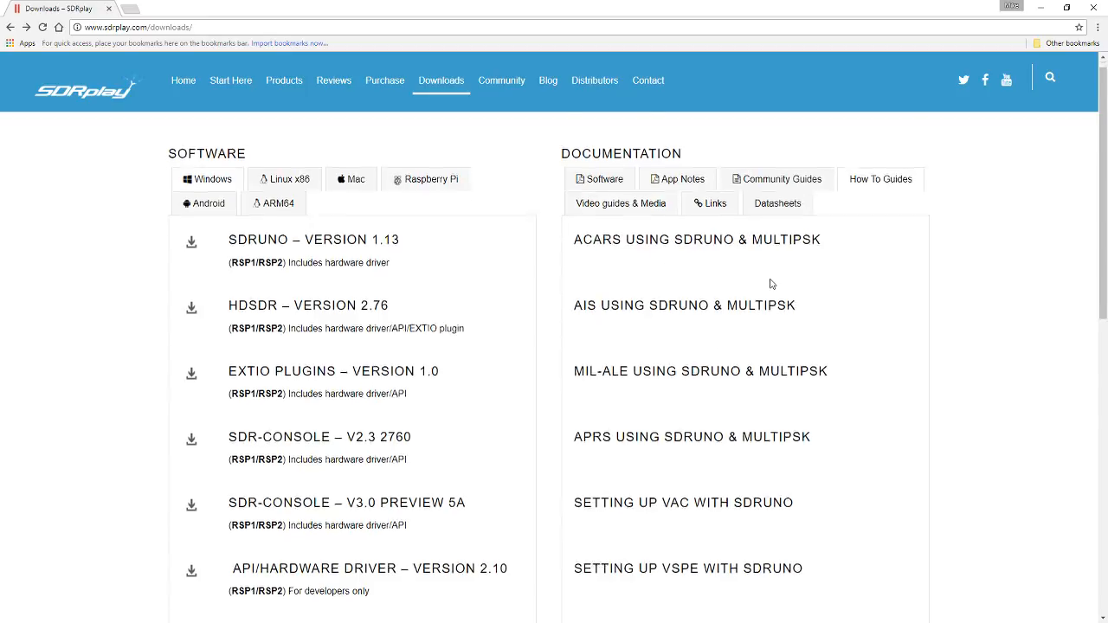
{"action": "scroll", "coordinate": [772, 284], "scroll_direction": "down", "scroll_amount": 3}
{"action": "scroll", "coordinate": [816, 286], "scroll_direction": "up", "scroll_amount": 2}
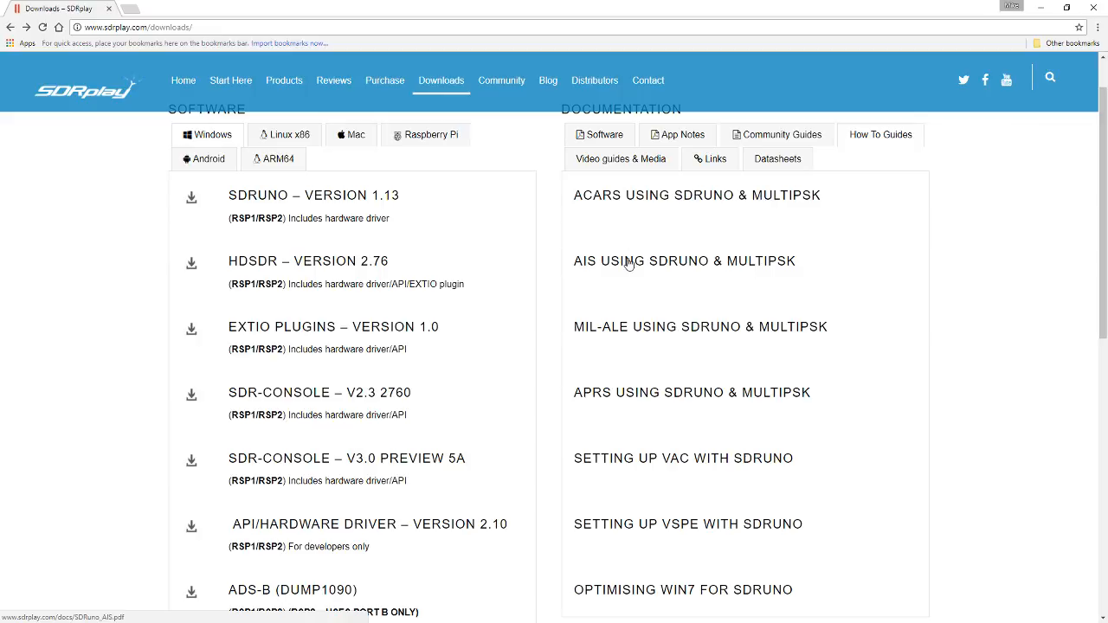
{"action": "scroll", "coordinate": [630, 264], "scroll_direction": "down", "scroll_amount": 2}
{"action": "scroll", "coordinate": [629, 264], "scroll_direction": "up", "scroll_amount": 3}
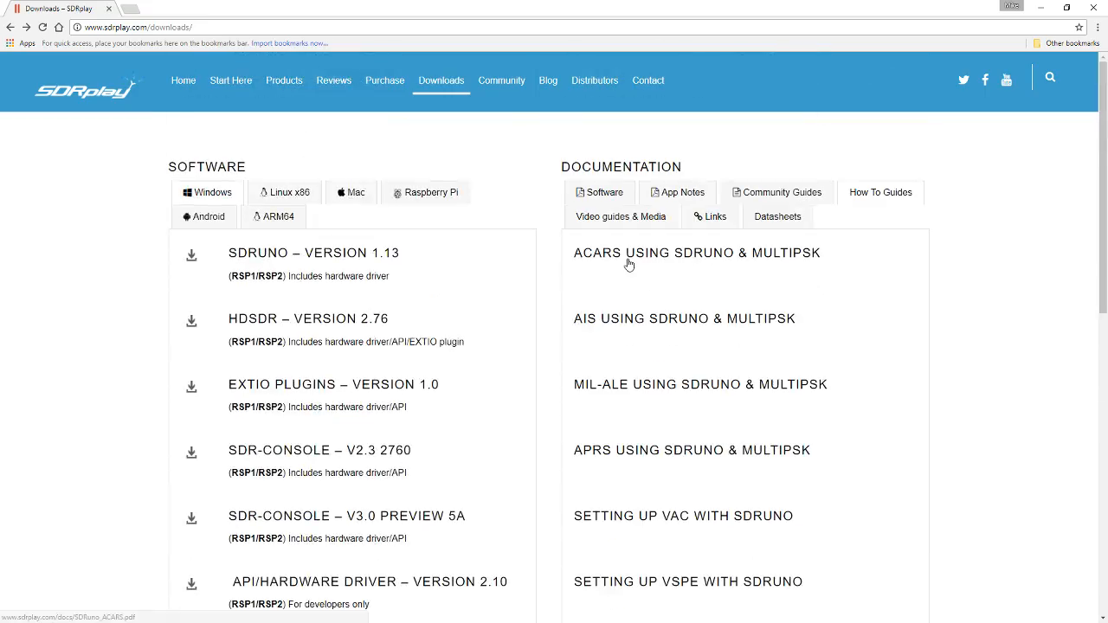
{"action": "left_click", "coordinate": [661, 450]}
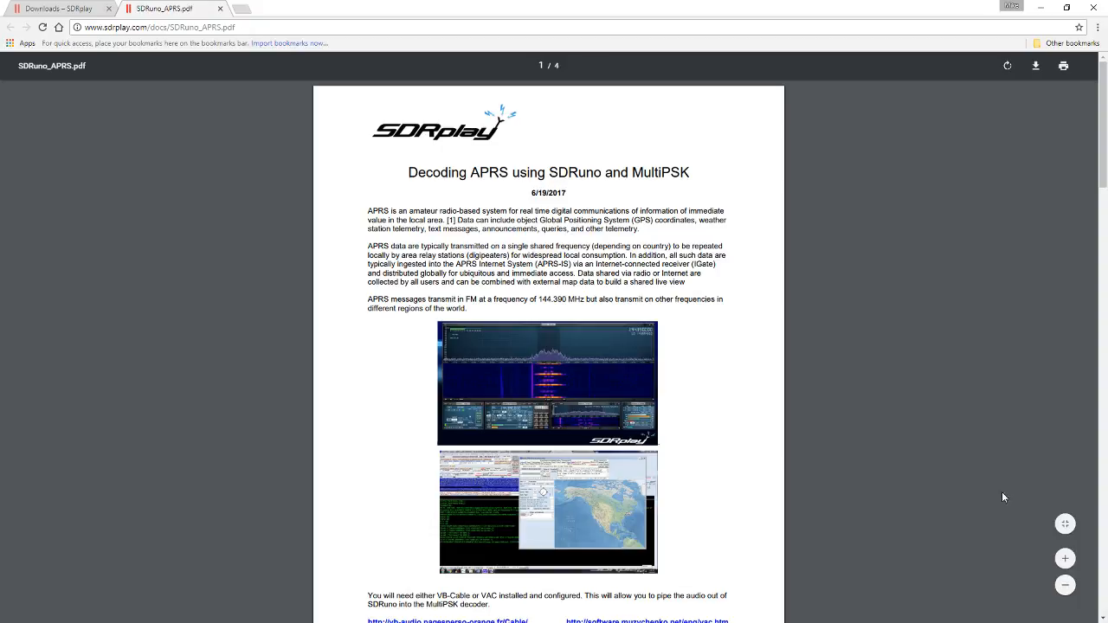
Step: Enlarge the APRS guide and examine its introduction, virtual audio cable links, transmission frequency, and SDRuno and MultiPSK settings
{"action": "left_click", "coordinate": [1064, 558]}
{"action": "left_click", "coordinate": [1064, 559]}
{"action": "scroll", "coordinate": [567, 427], "scroll_direction": "down", "scroll_amount": 6}
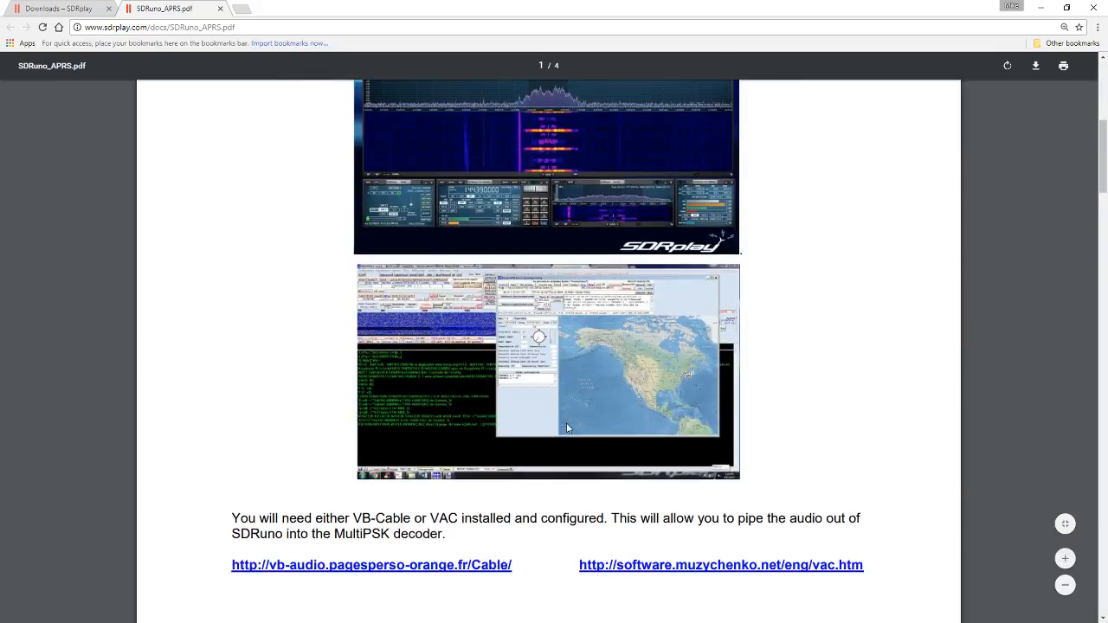
{"action": "scroll", "coordinate": [567, 427], "scroll_direction": "up", "scroll_amount": 5}
{"action": "scroll", "coordinate": [569, 428], "scroll_direction": "down", "scroll_amount": 20}
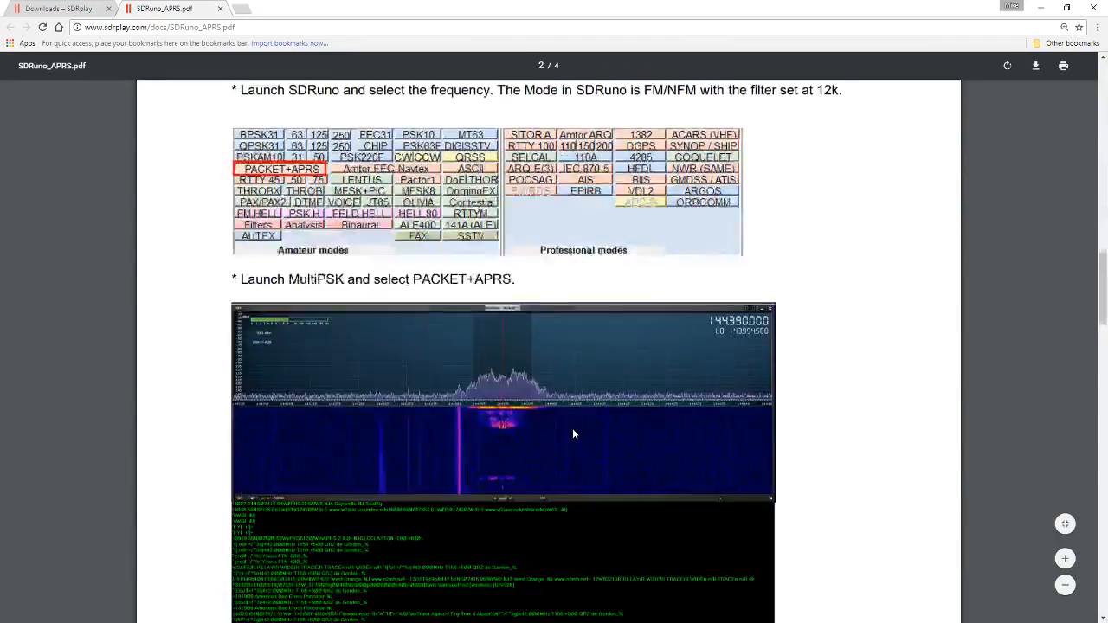
{"action": "scroll", "coordinate": [573, 432], "scroll_direction": "up", "scroll_amount": 20}
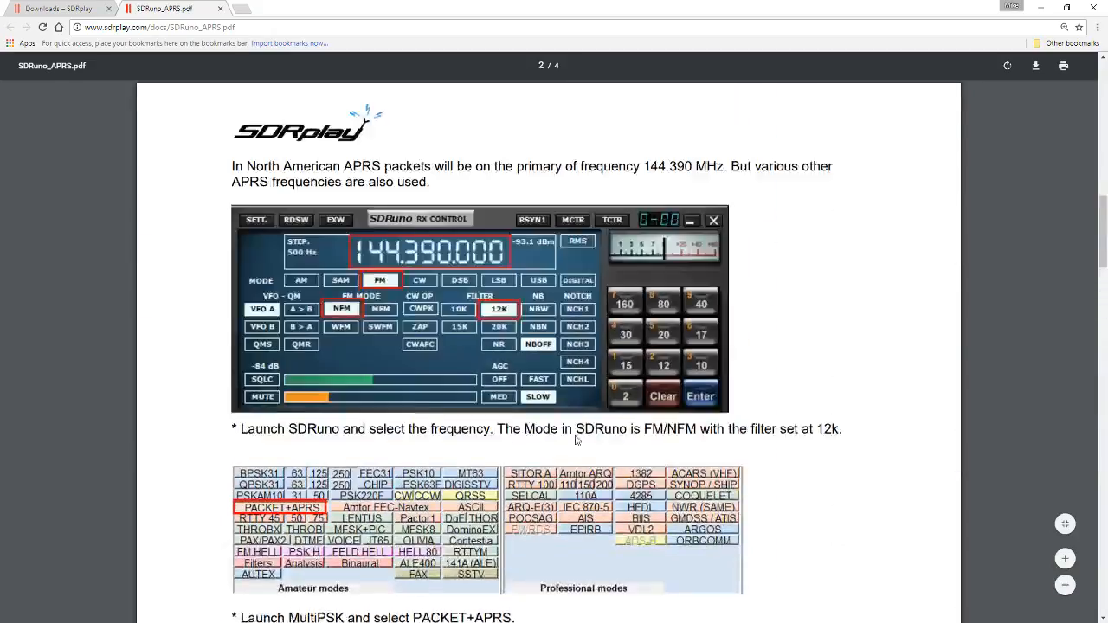
{"action": "scroll", "coordinate": [493, 346], "scroll_direction": "up", "scroll_amount": 1}
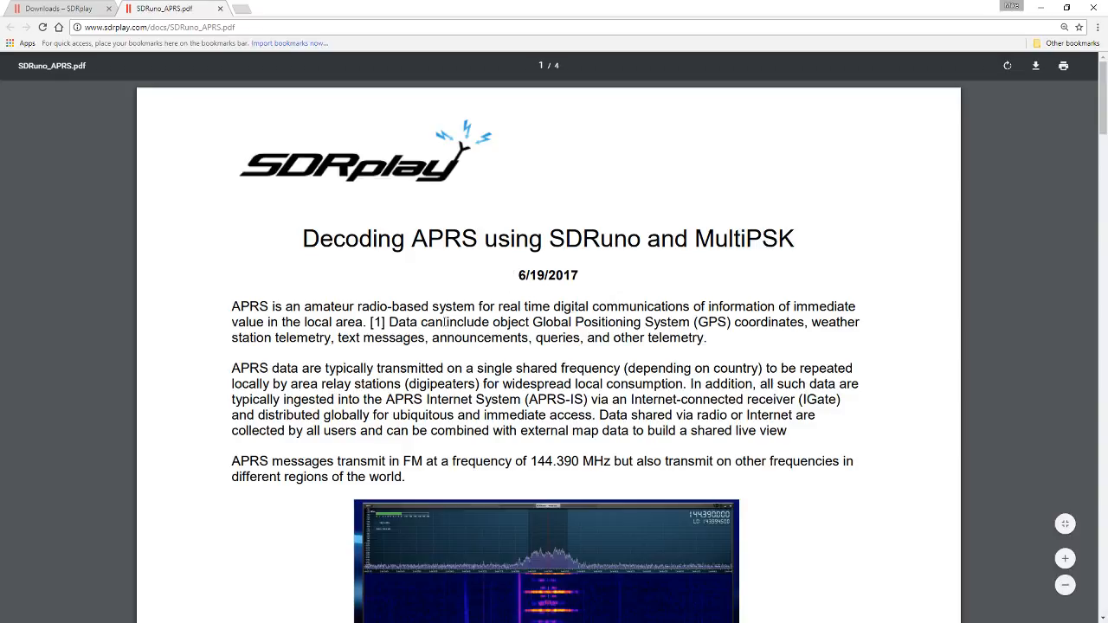
{"action": "scroll", "coordinate": [444, 322], "scroll_direction": "down", "scroll_amount": 10}
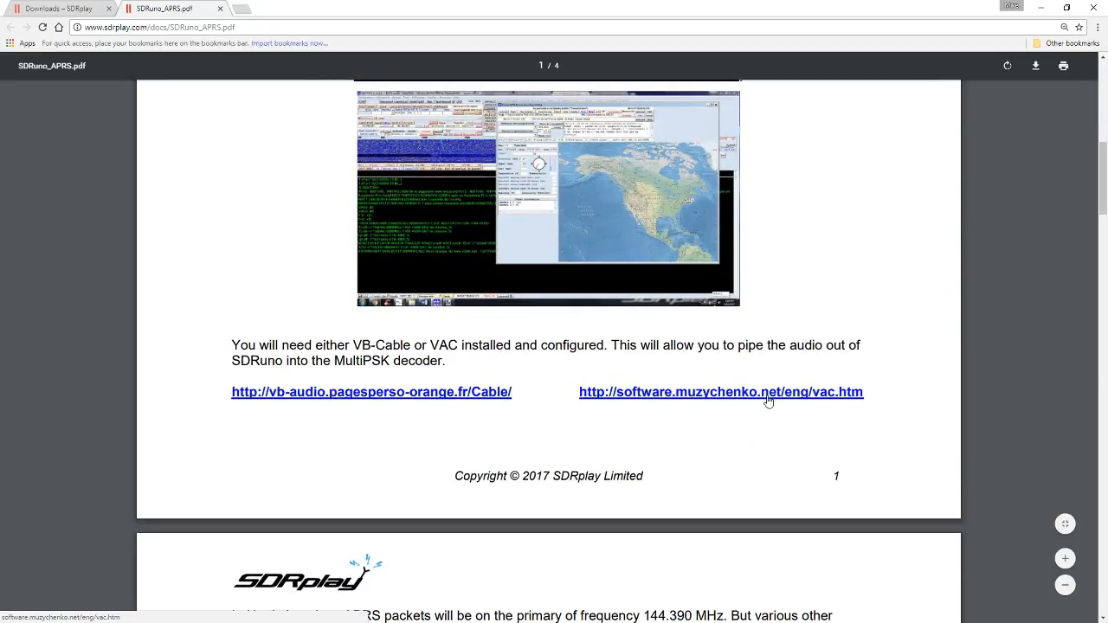
{"action": "scroll", "coordinate": [767, 400], "scroll_direction": "up", "scroll_amount": 5}
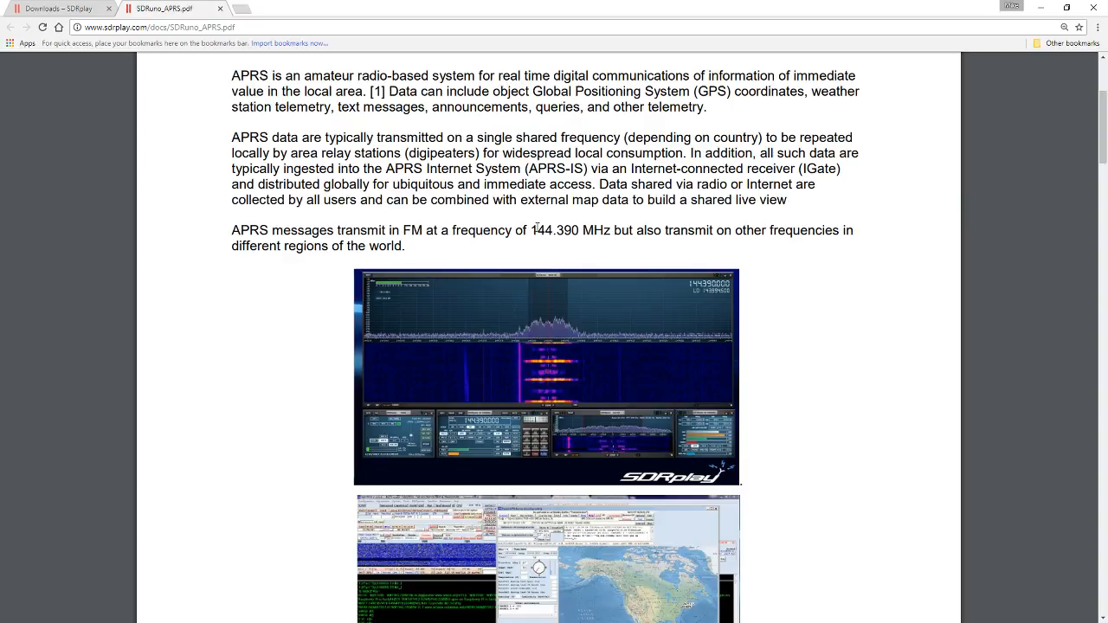
{"action": "scroll", "coordinate": [537, 203], "scroll_direction": "down", "scroll_amount": 3}
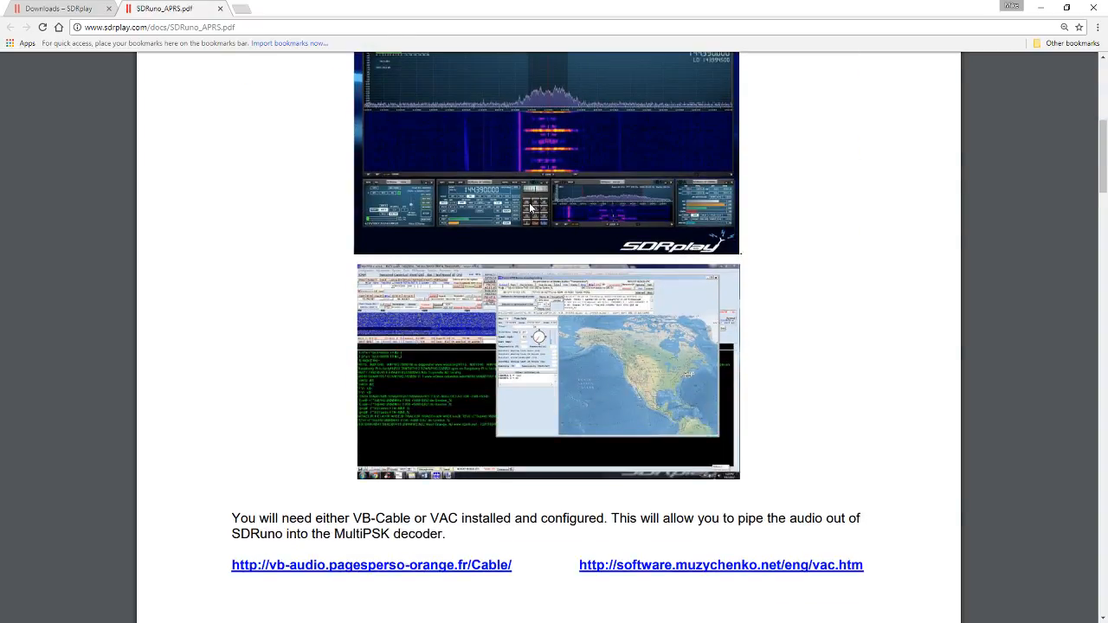
{"action": "scroll", "coordinate": [519, 207], "scroll_direction": "up", "scroll_amount": 6}
Step: Search the web for multipsk and open the F6CTE site's English Multipsk (and Clock) page
{"action": "left_click", "coordinate": [231, 29]}
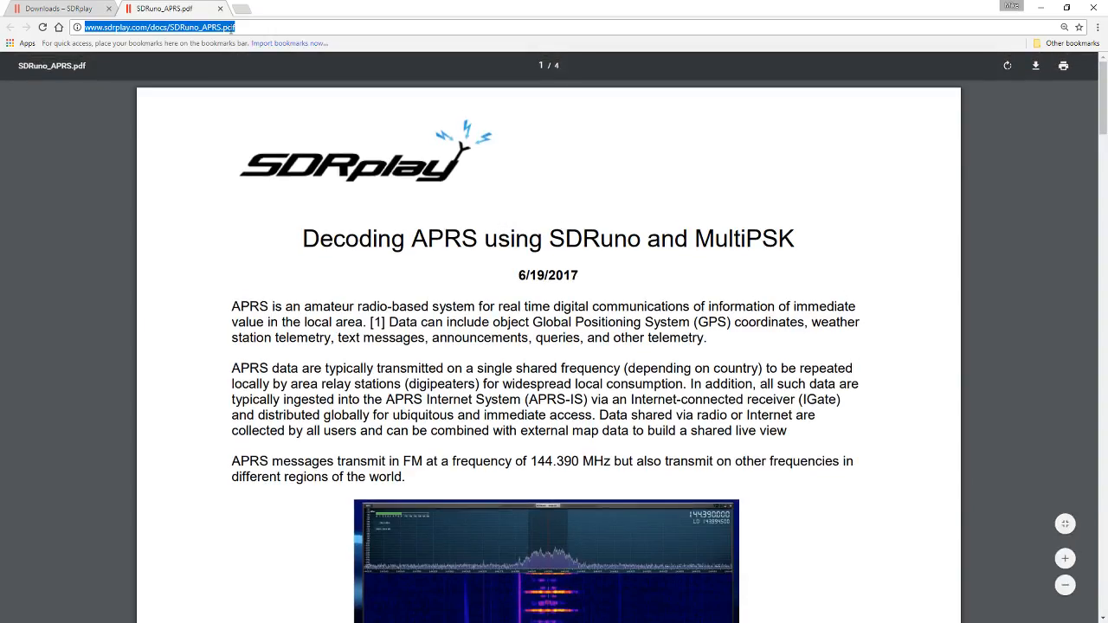
{"action": "type", "text": "multipsk"}
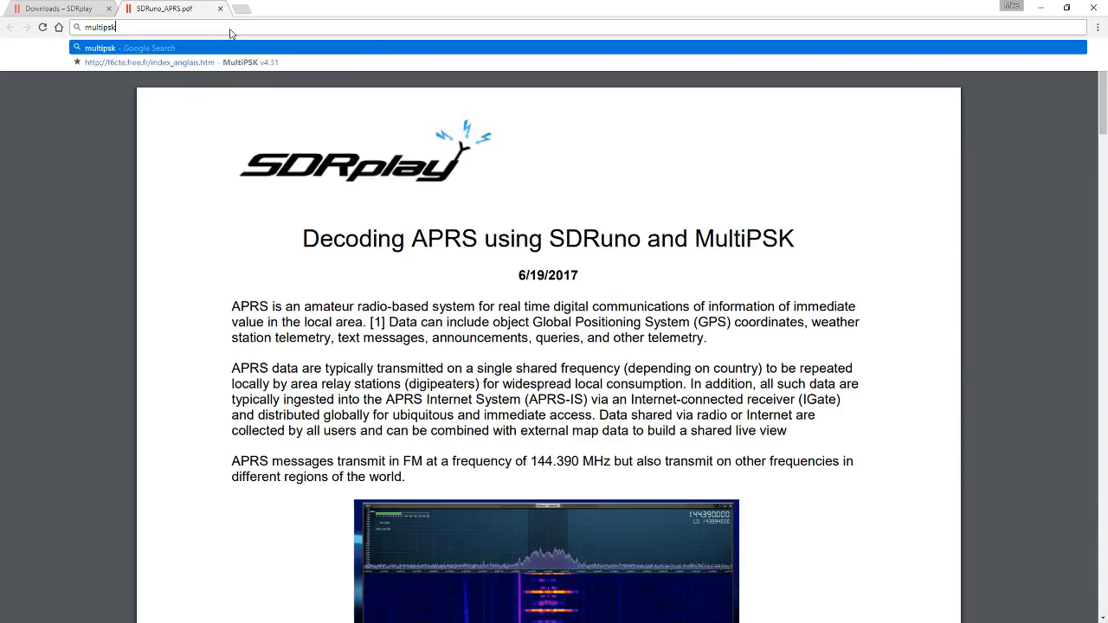
{"action": "key", "text": "Return"}
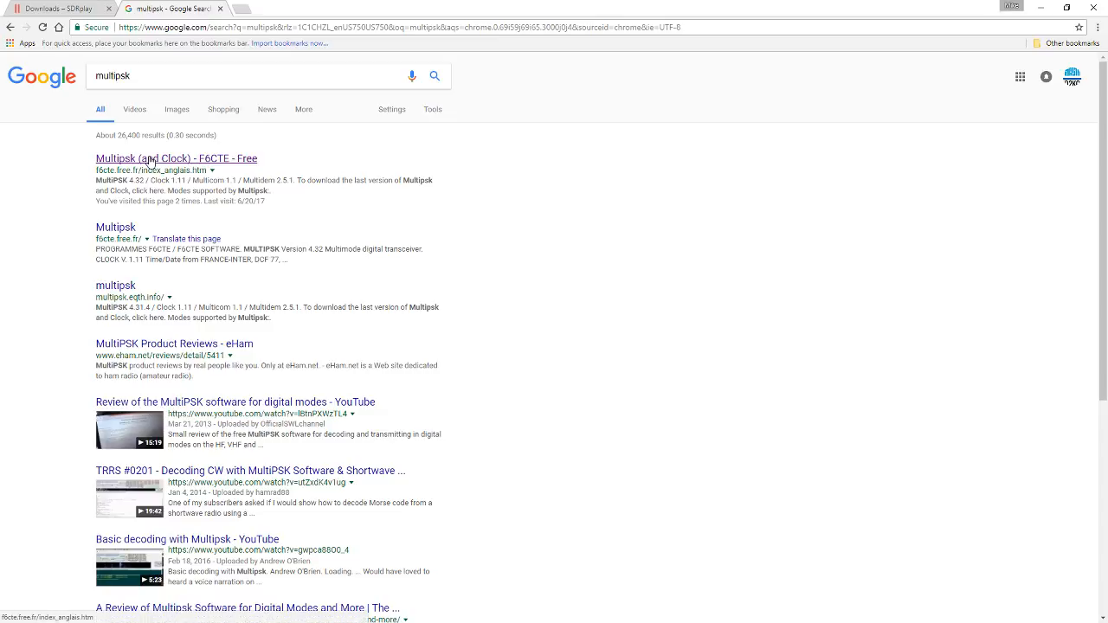
{"action": "left_click", "coordinate": [149, 160]}
Step: Review the supported modes and the download link for Multipsk 4.32 and Clock 1.11, and close the browser
{"action": "scroll", "coordinate": [433, 208], "scroll_direction": "down", "scroll_amount": 9}
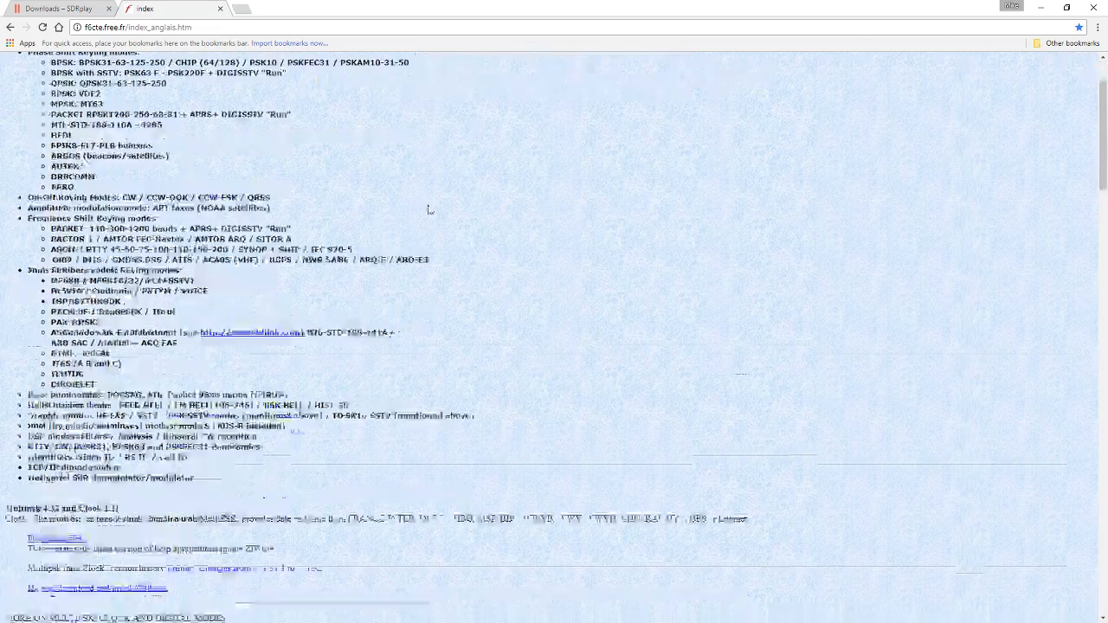
{"action": "scroll", "coordinate": [245, 180], "scroll_direction": "up", "scroll_amount": 5}
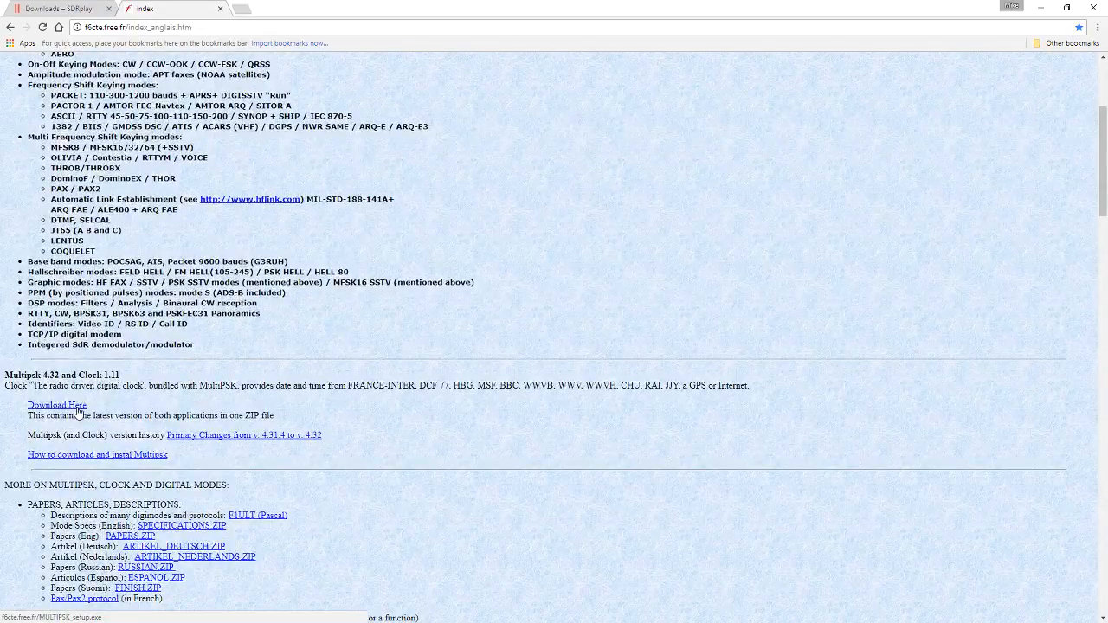
{"action": "scroll", "coordinate": [139, 341], "scroll_direction": "up", "scroll_amount": 3}
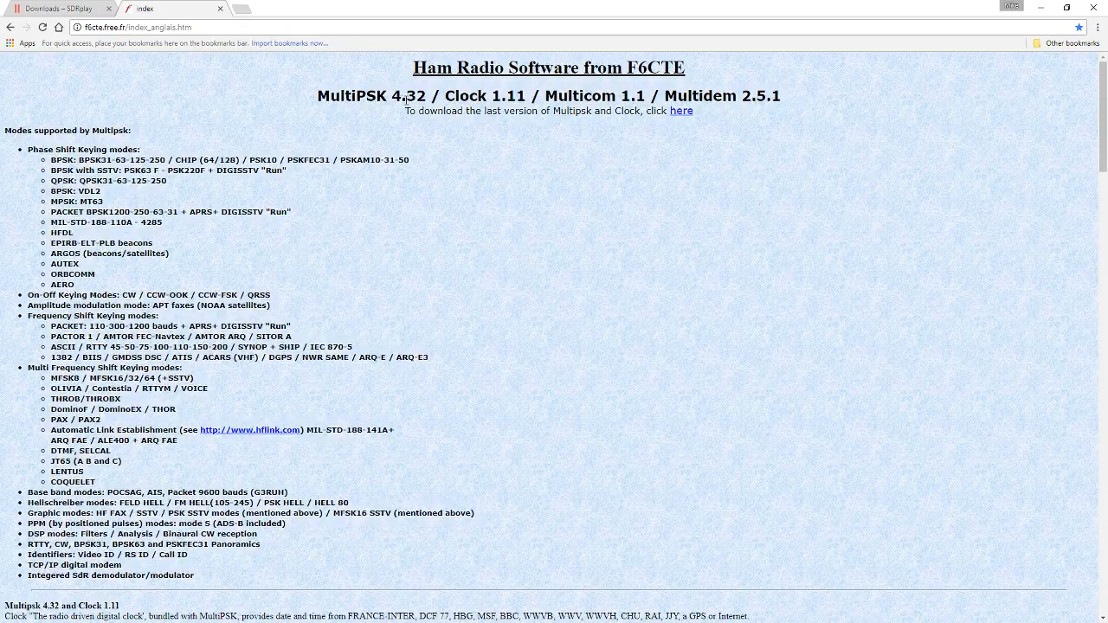
{"action": "left_click", "coordinate": [1099, 8]}
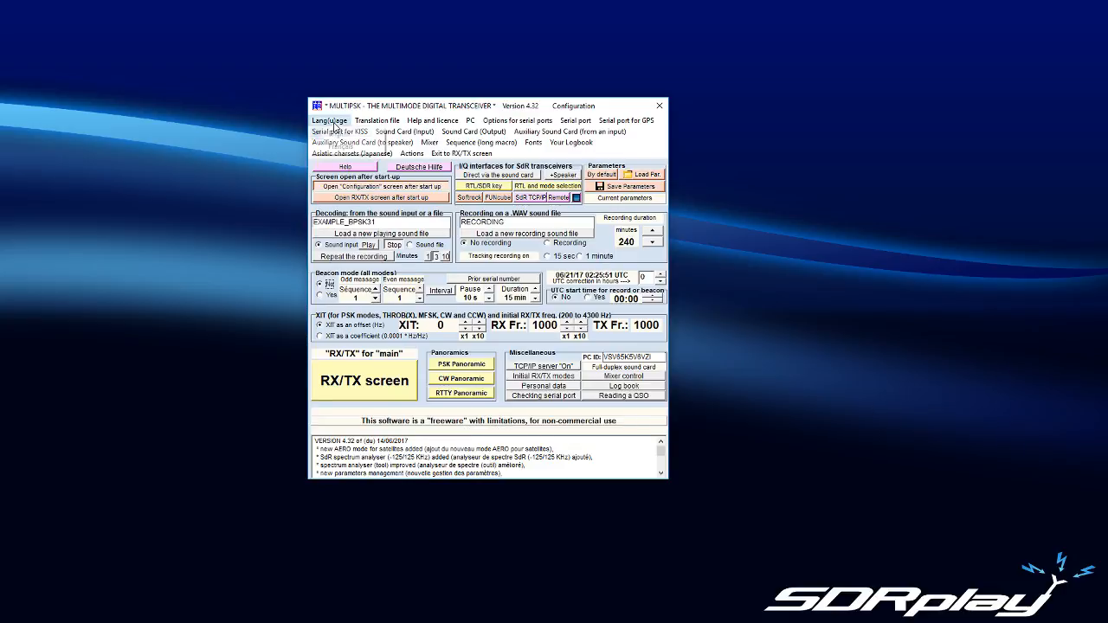
Step: In the MultiPSK configuration, set the translation file to None and the PC speed to >=450 MHz
{"action": "left_click", "coordinate": [372, 121]}
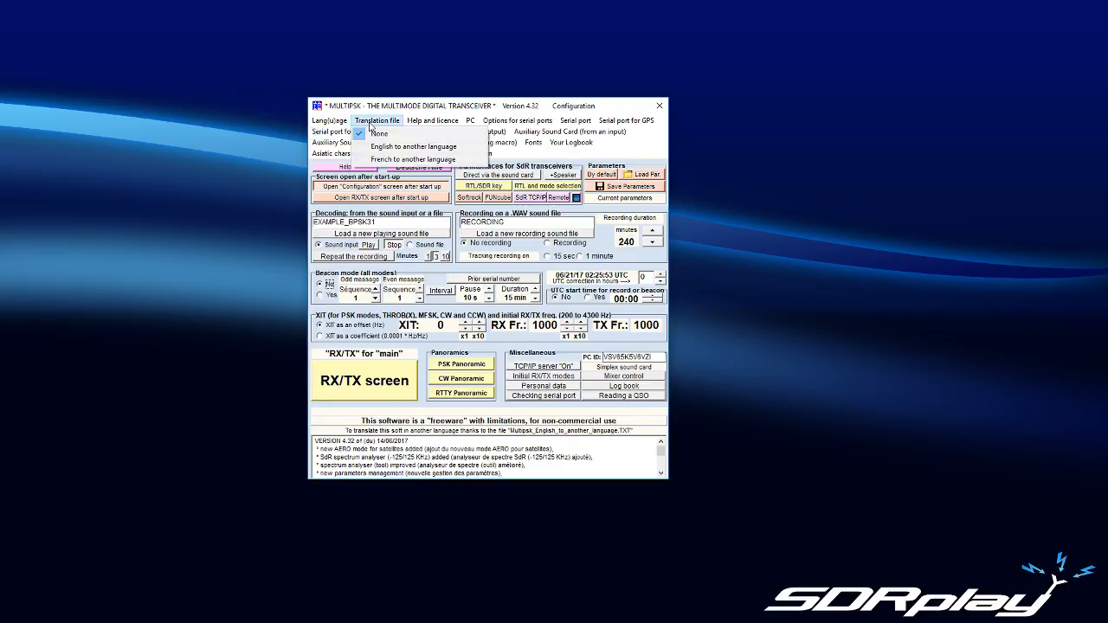
{"action": "left_click", "coordinate": [372, 132]}
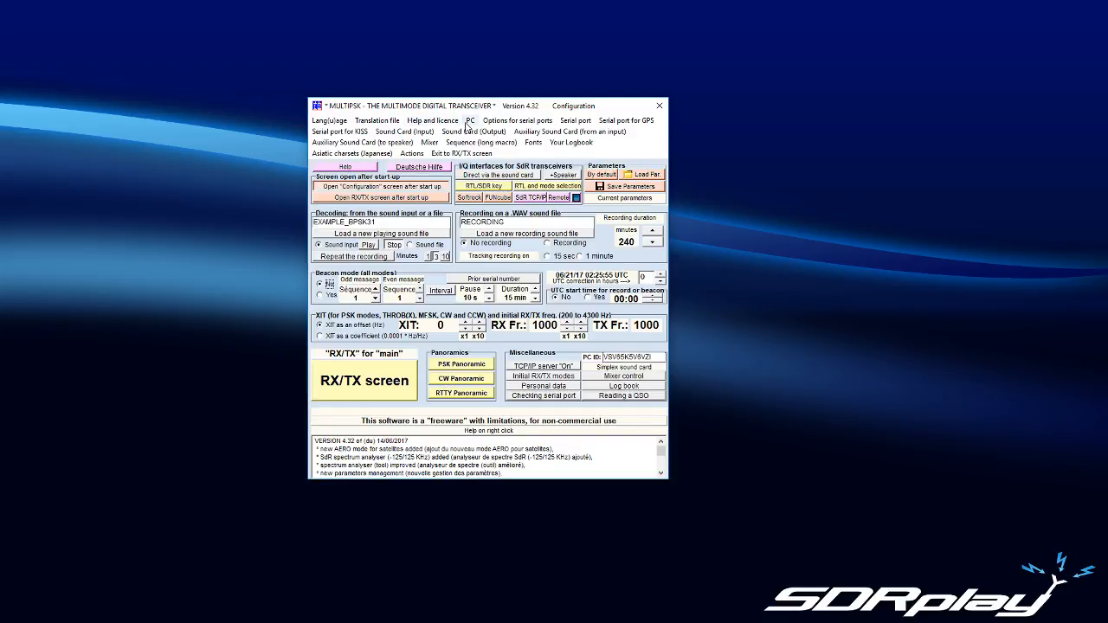
{"action": "left_click", "coordinate": [469, 122]}
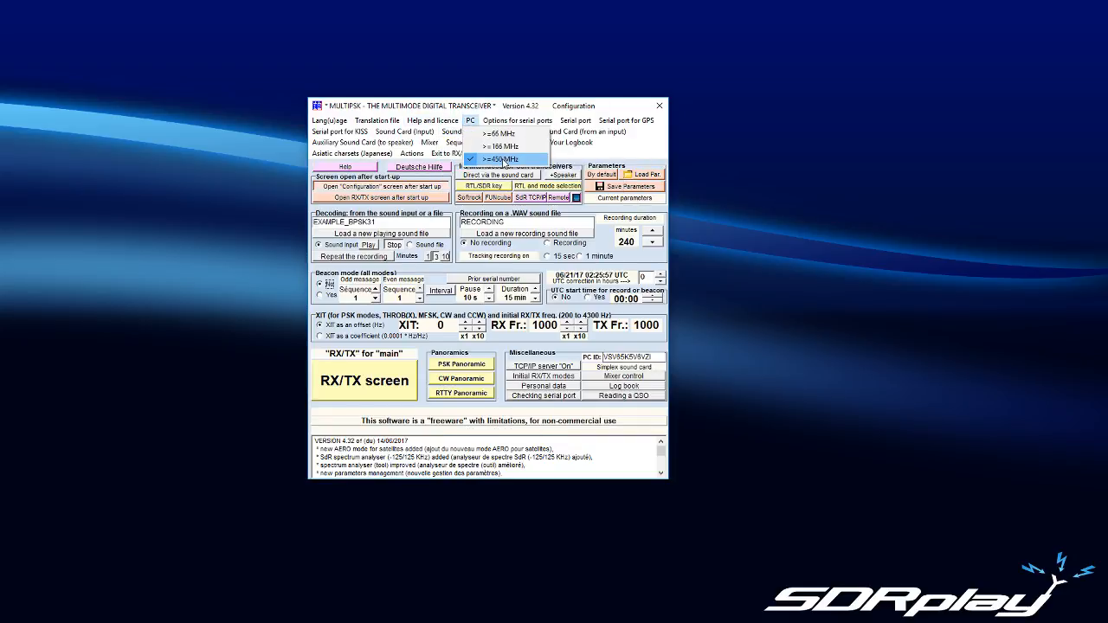
{"action": "left_click", "coordinate": [502, 160]}
Step: Set the serial port and the serial port for GPS to None, and go through the serial port options and KISS port selection
{"action": "left_click", "coordinate": [511, 125]}
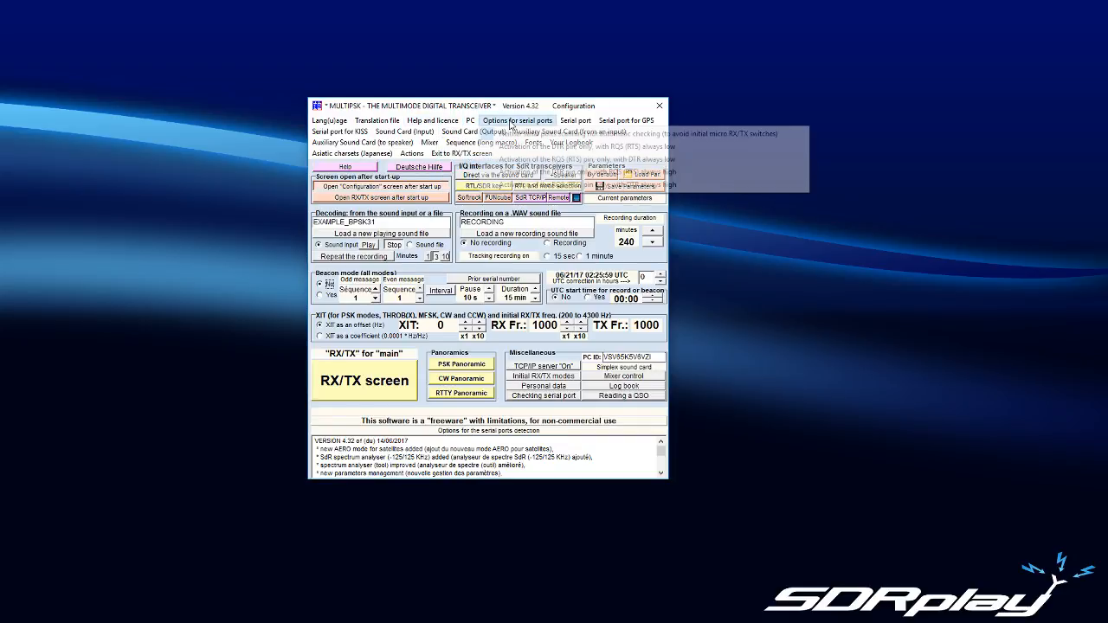
{"action": "left_click", "coordinate": [511, 135]}
{"action": "left_click", "coordinate": [570, 125]}
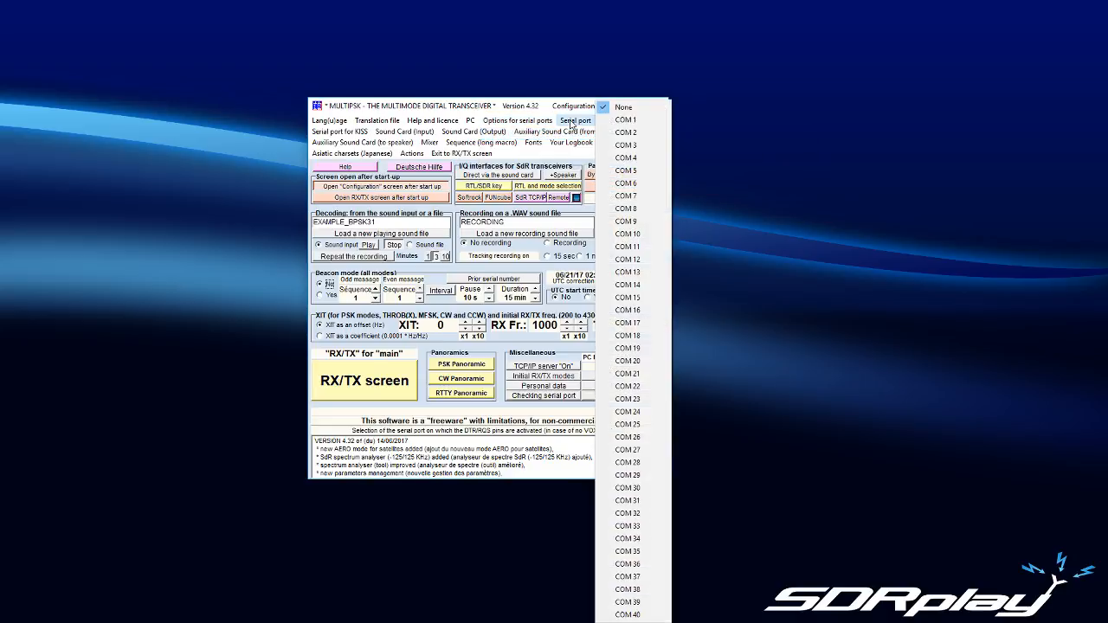
{"action": "left_click", "coordinate": [624, 110]}
{"action": "left_click", "coordinate": [624, 127]}
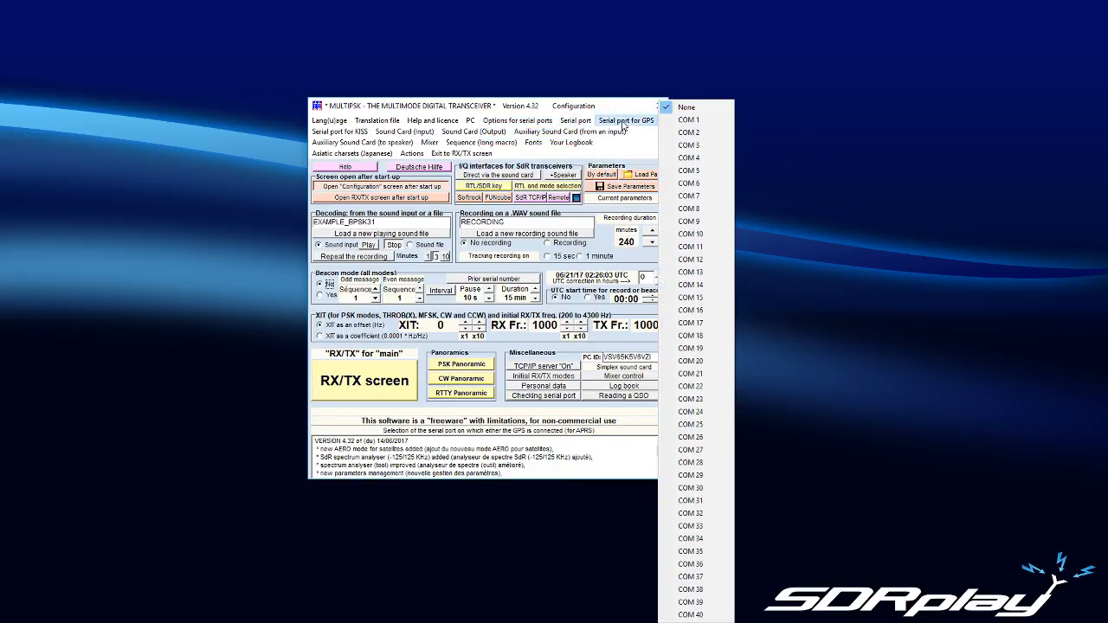
{"action": "left_click", "coordinate": [673, 110]}
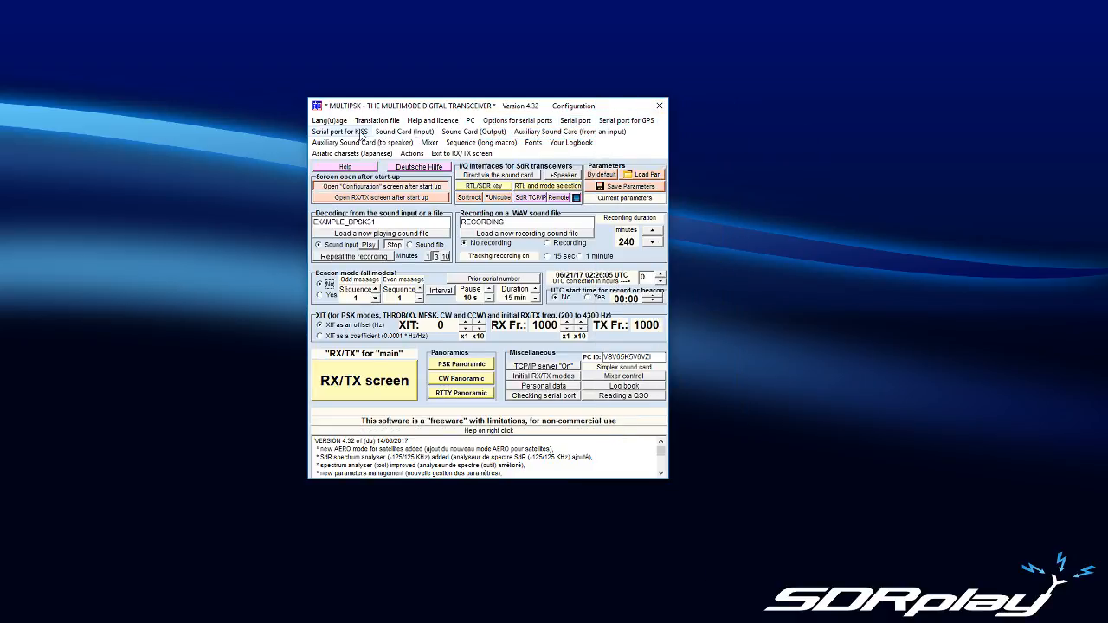
{"action": "left_click", "coordinate": [339, 131]}
{"action": "left_click", "coordinate": [401, 110]}
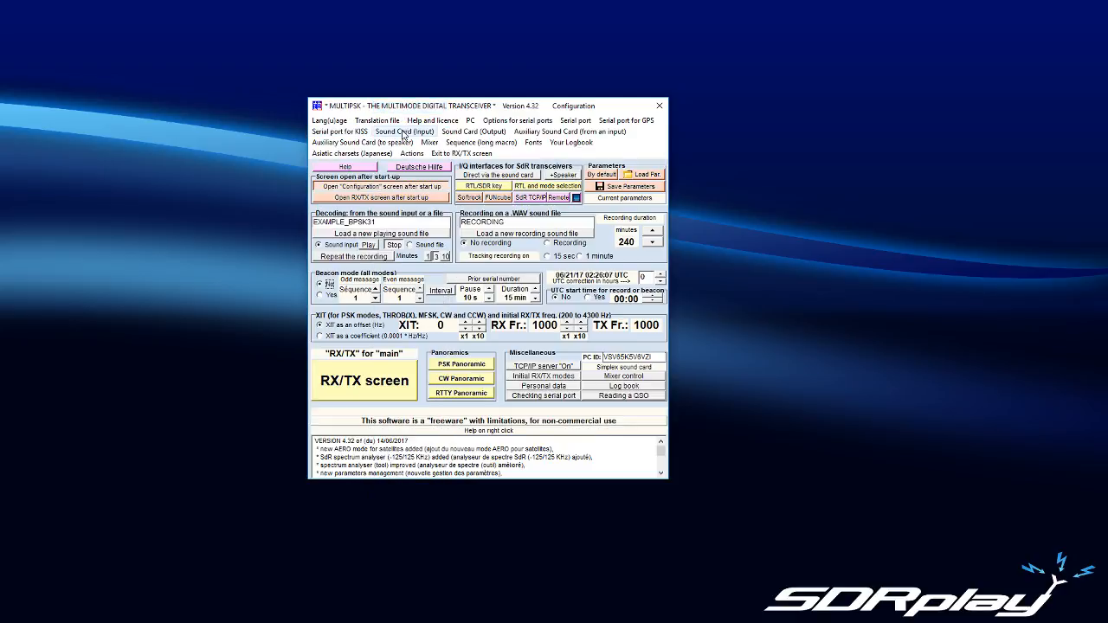
Step: Review the sound card choices for input, output, auxiliary input and auxiliary speaker output in the MultiPSK configuration
{"action": "left_click", "coordinate": [404, 131]}
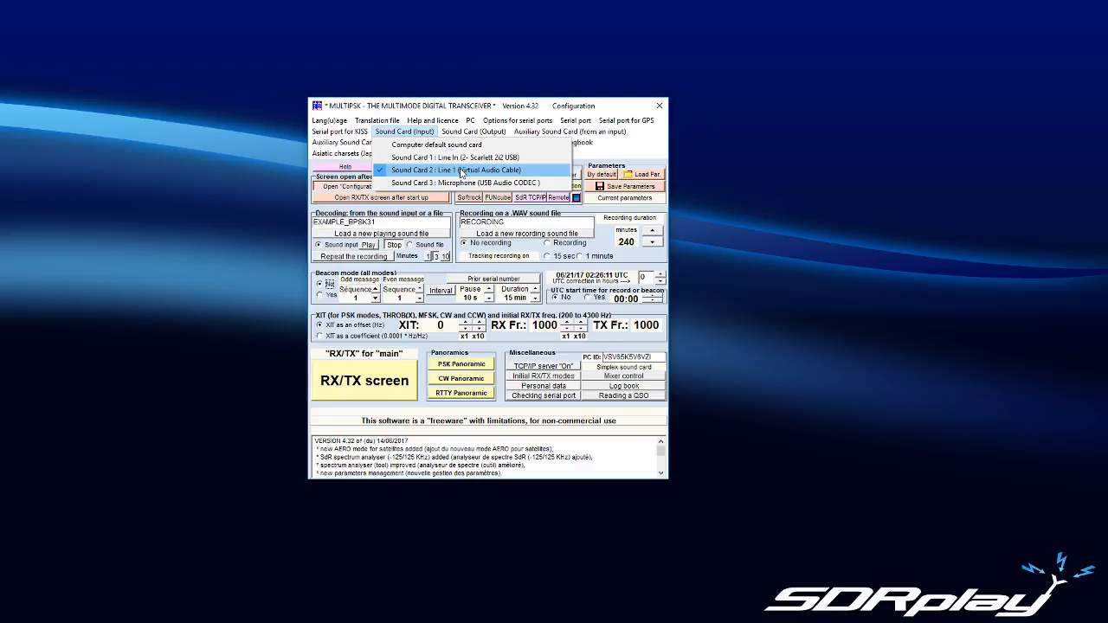
{"action": "left_click", "coordinate": [467, 131]}
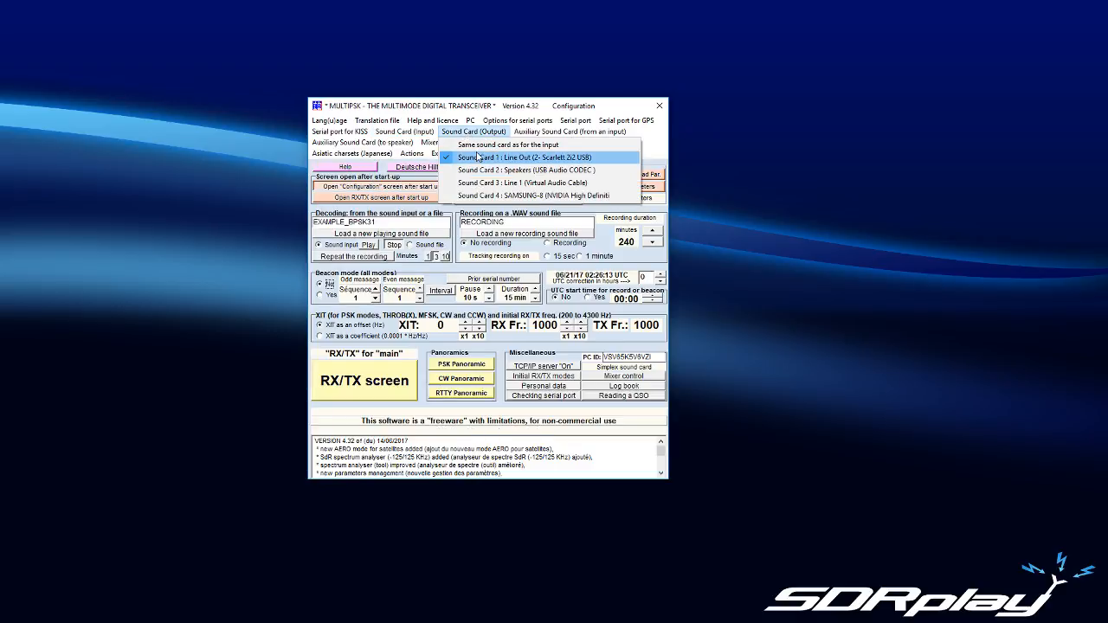
{"action": "left_click", "coordinate": [539, 133]}
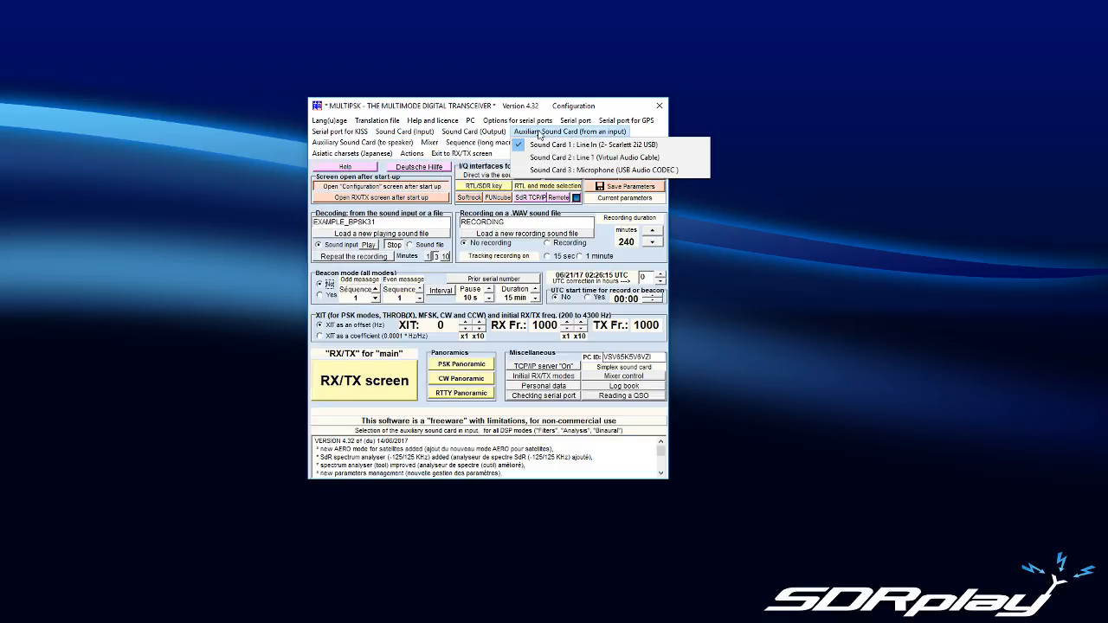
{"action": "mouse_move", "coordinate": [427, 133]}
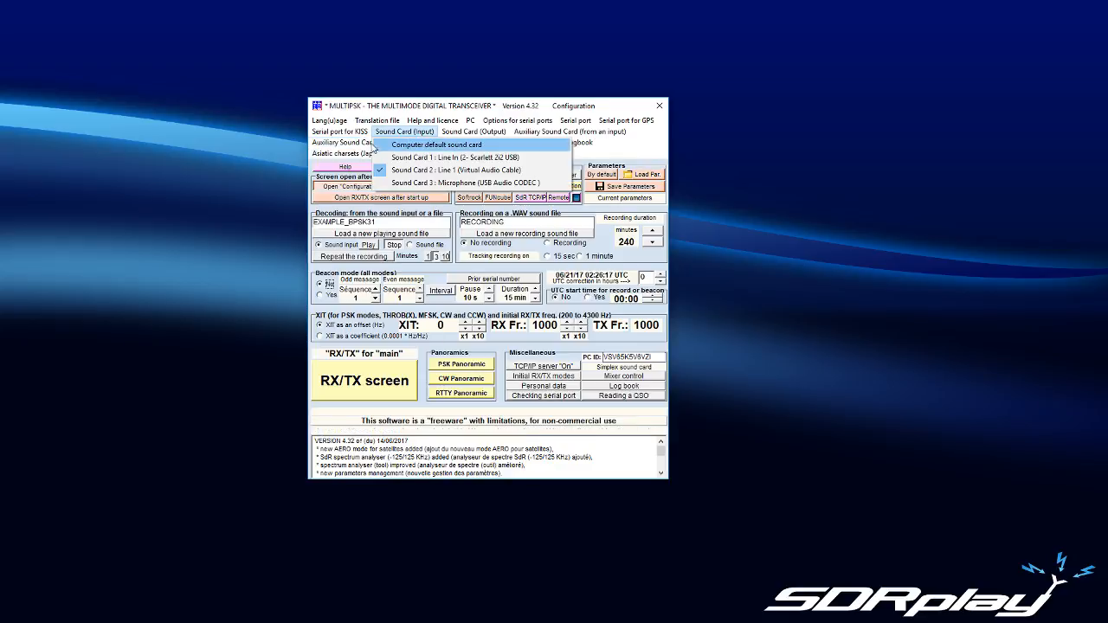
{"action": "mouse_move", "coordinate": [459, 147]}
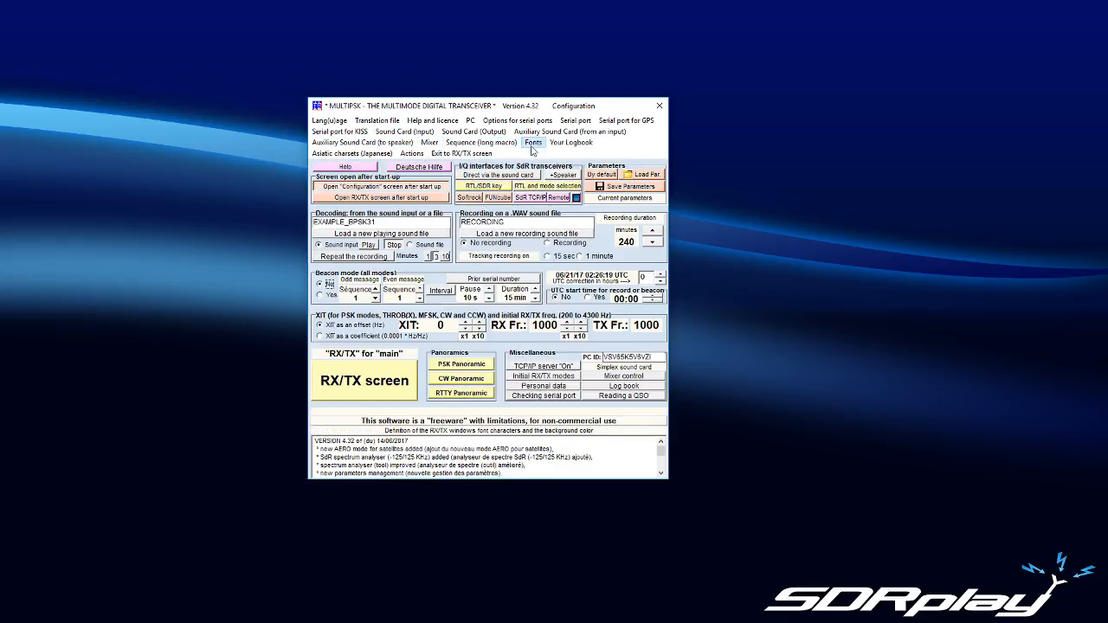
{"action": "mouse_move", "coordinate": [368, 142]}
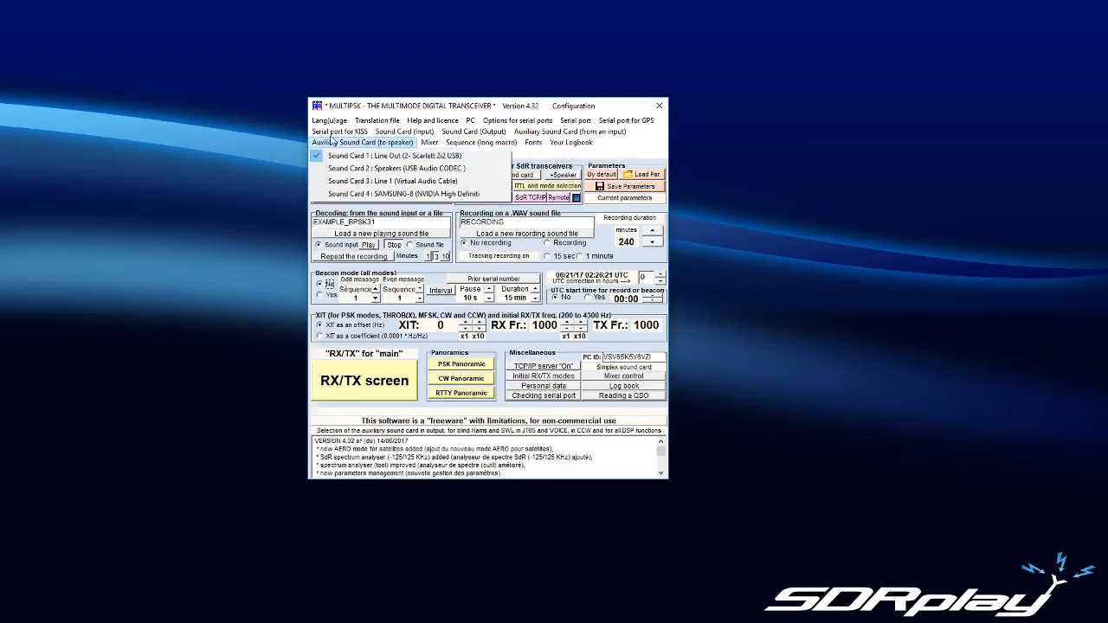
{"action": "left_click", "coordinate": [120, 210]}
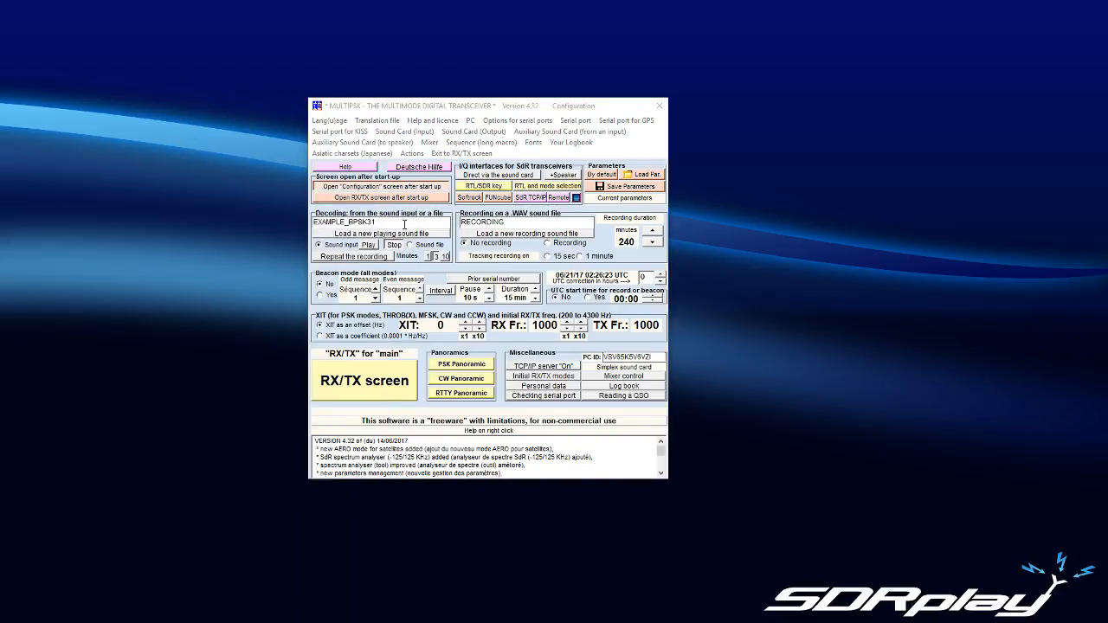
Step: Try to save the parameters in the CONFIGURATIONS directory, and set the RX/TX screen to open after start-up
{"action": "left_click", "coordinate": [625, 187]}
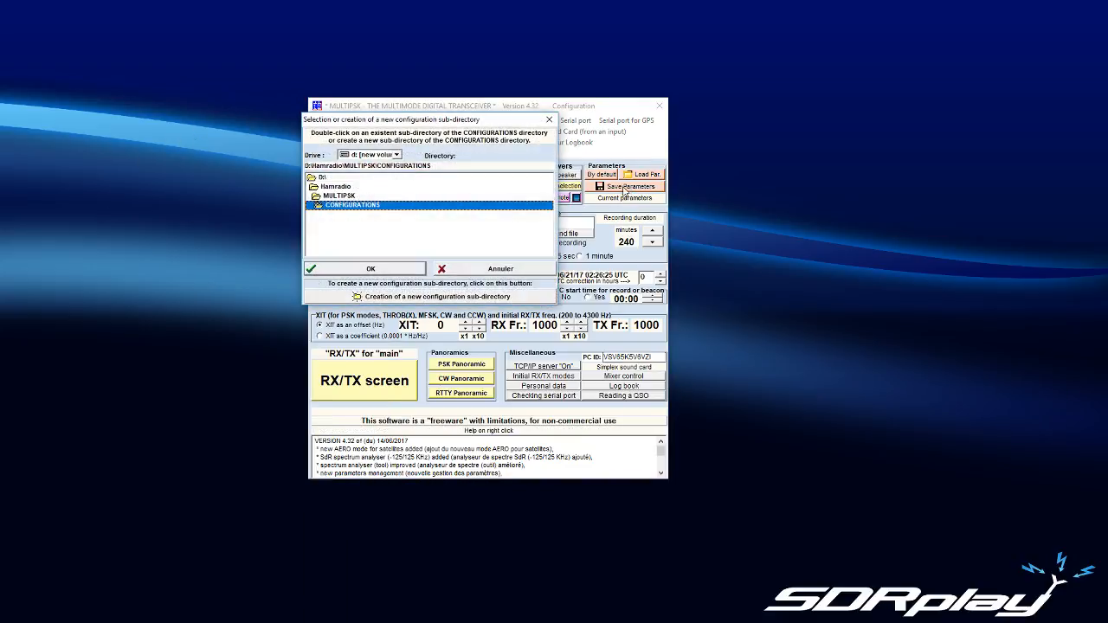
{"action": "left_click", "coordinate": [357, 268]}
{"action": "left_click", "coordinate": [620, 330]}
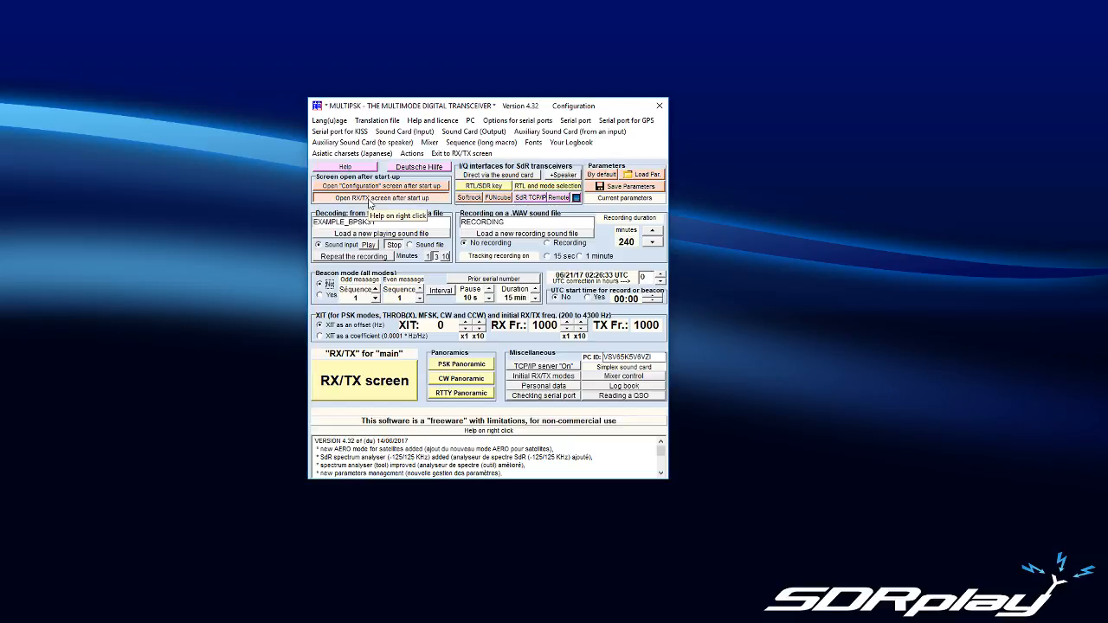
Step: Try to load parameters from the MULTIPSK CONFIGURATIONS directory
{"action": "left_click", "coordinate": [640, 174]}
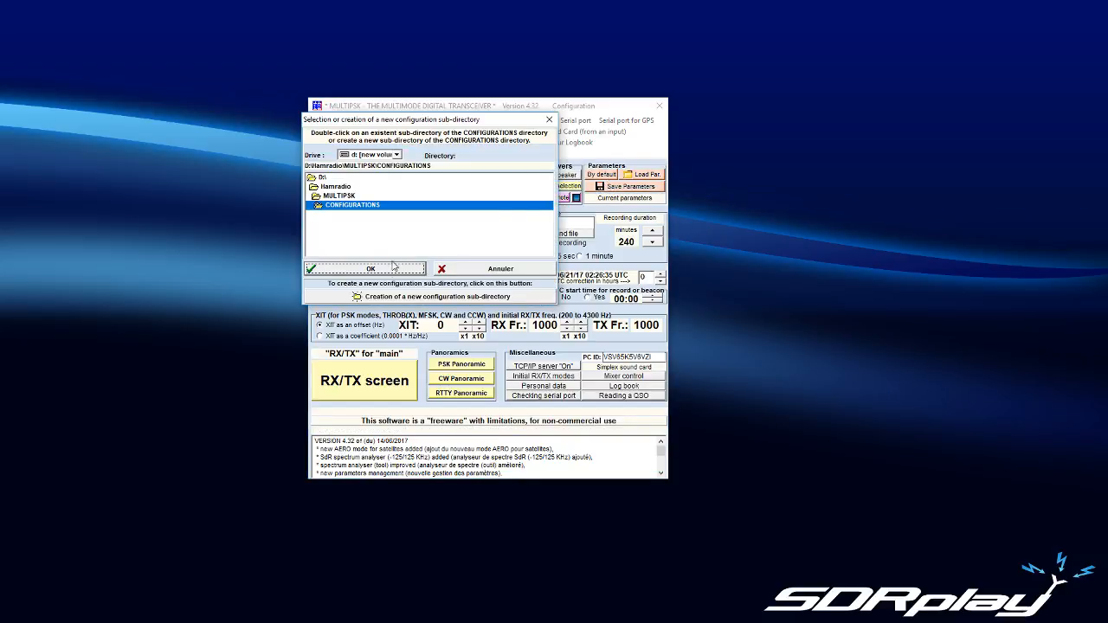
{"action": "left_click", "coordinate": [370, 268]}
{"action": "left_click", "coordinate": [558, 336]}
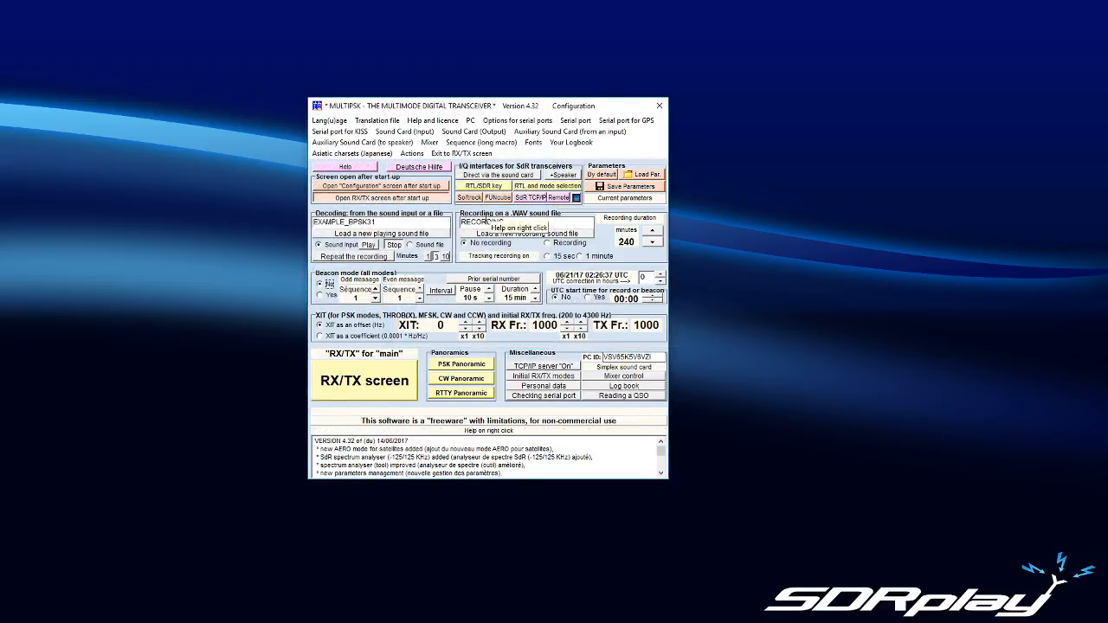
Step: Try to create a new configuration sub-directory under CONFIGURATIONS and save the parameters there
{"action": "left_click", "coordinate": [624, 187]}
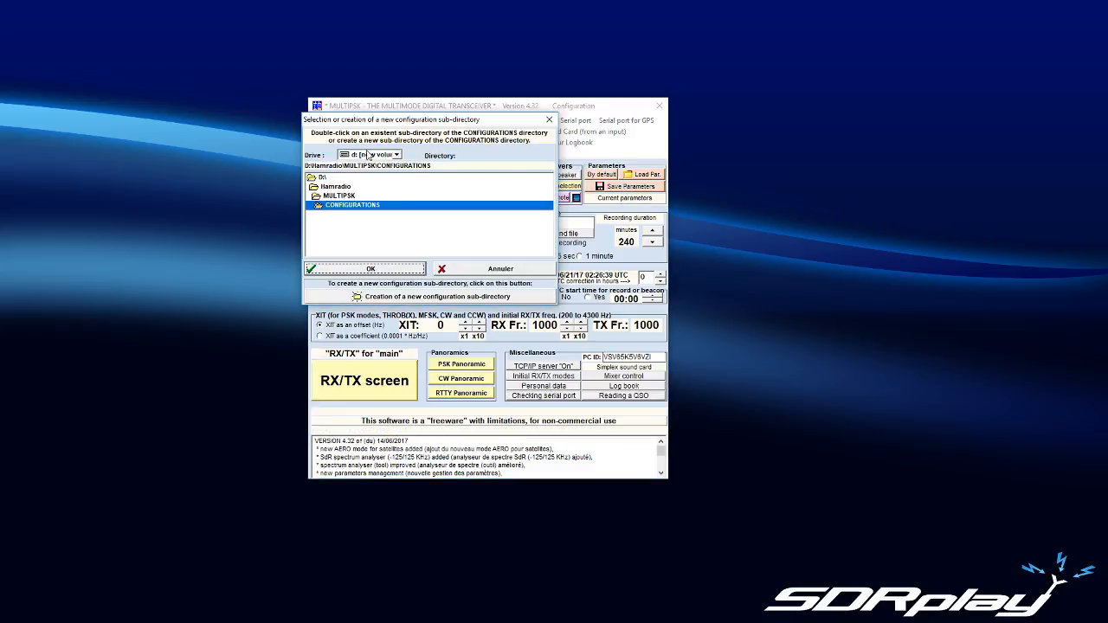
{"action": "left_click", "coordinate": [349, 208]}
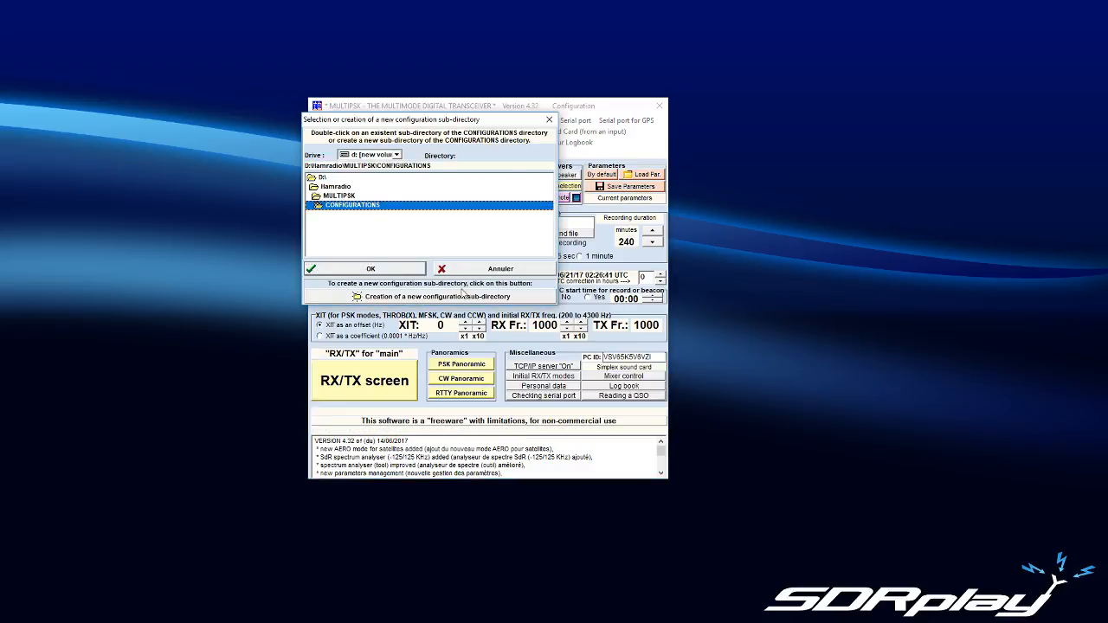
{"action": "left_click", "coordinate": [360, 300]}
{"action": "left_click", "coordinate": [124, 176]}
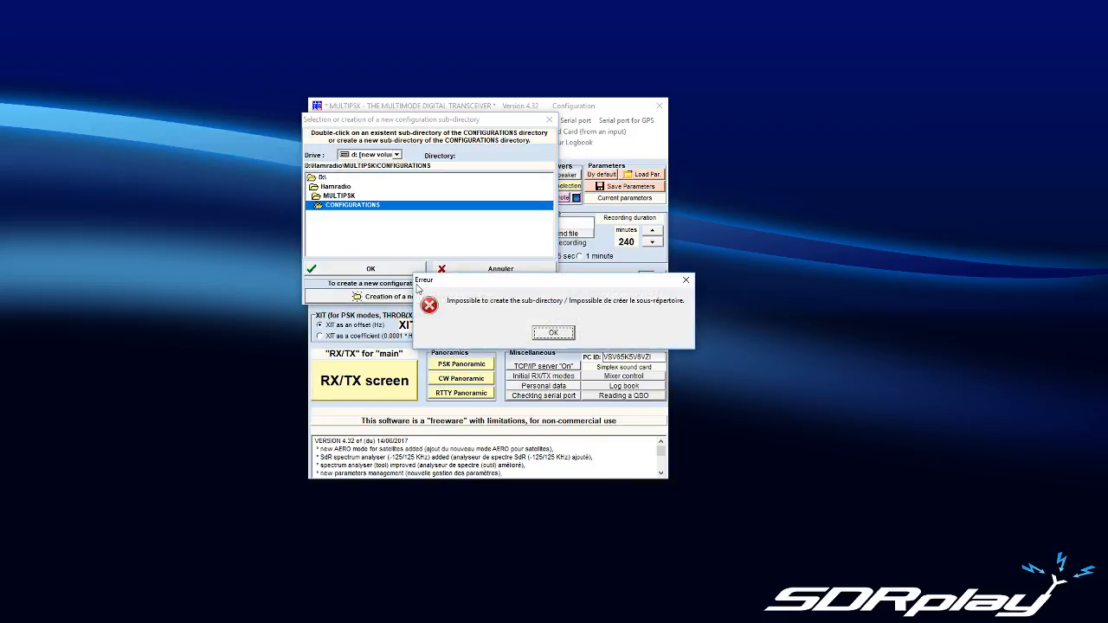
{"action": "left_click", "coordinate": [552, 333]}
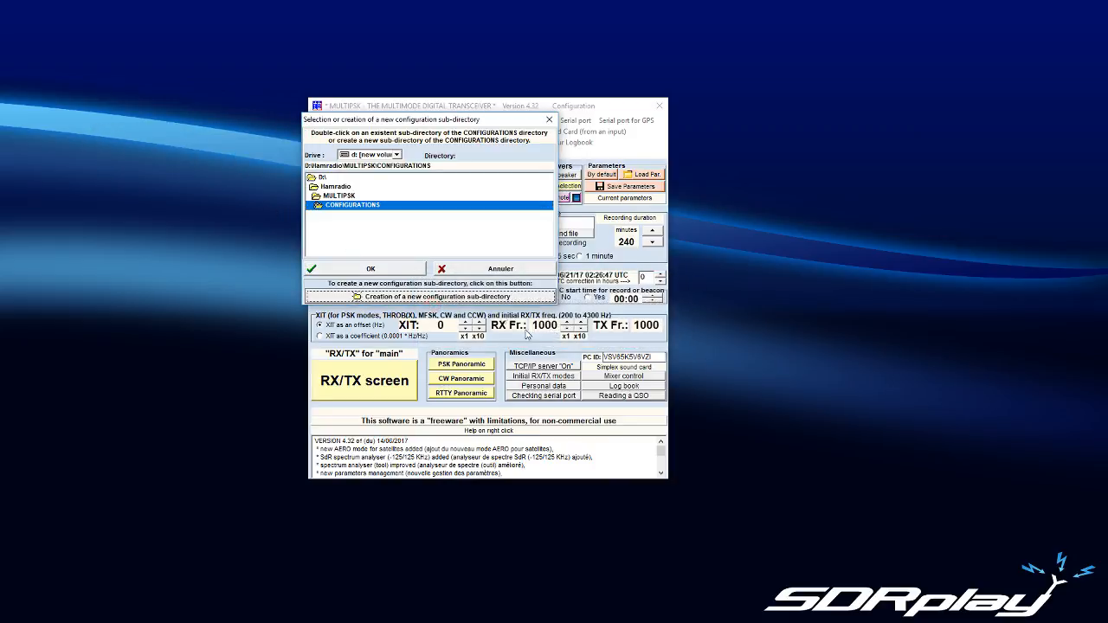
{"action": "left_click", "coordinate": [370, 268]}
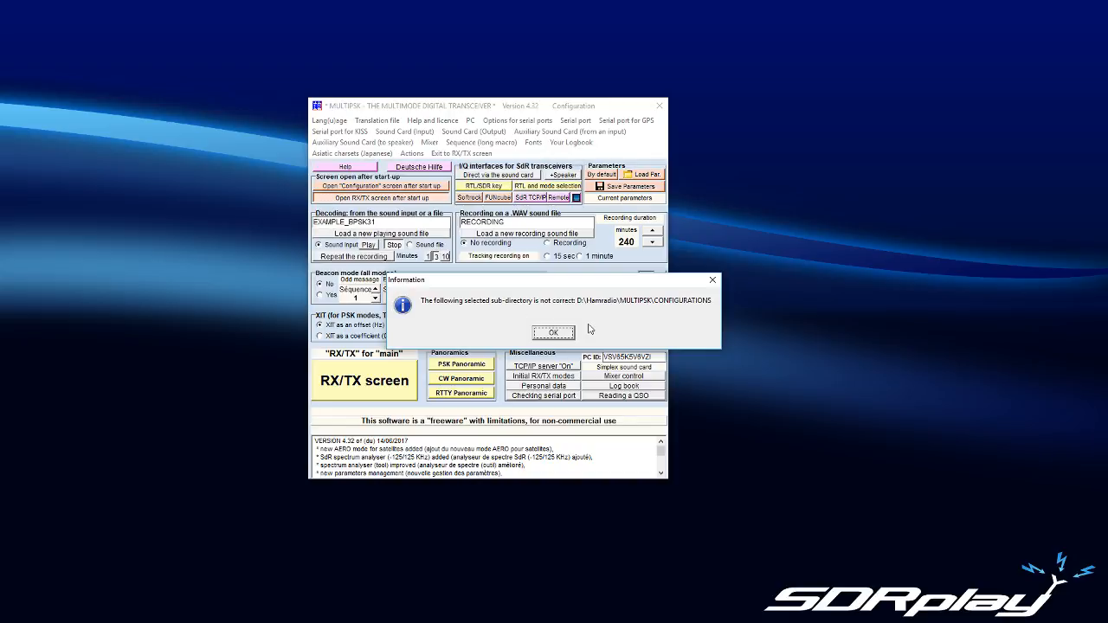
{"action": "left_click", "coordinate": [563, 335]}
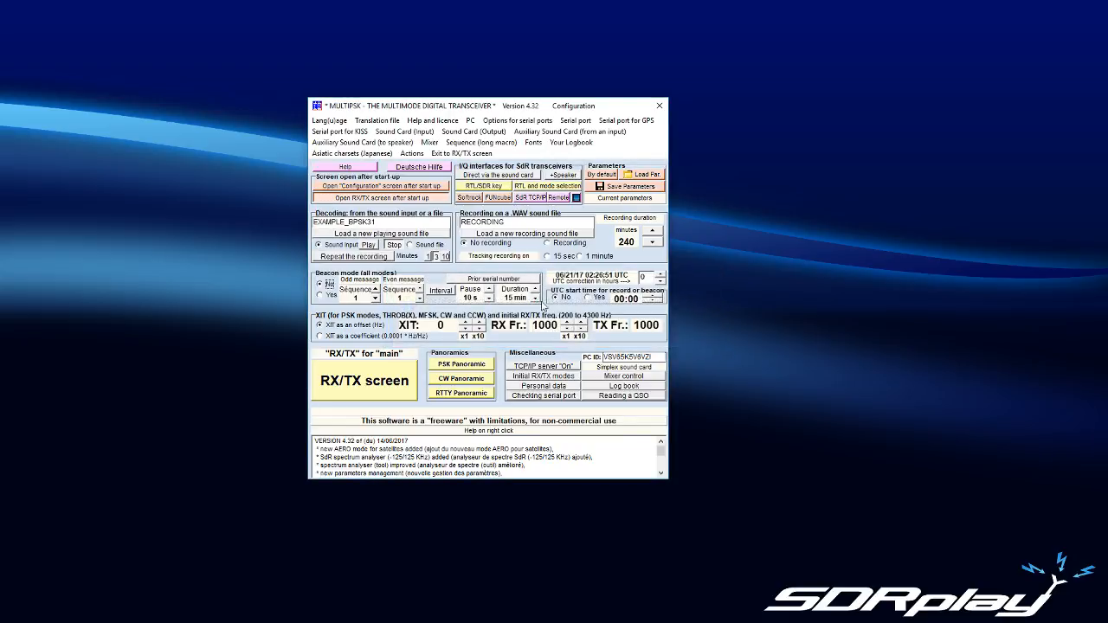
Step: Open the RX/TX screen and select the PACKET+APRS mode among the amateur modes
{"action": "left_click", "coordinate": [363, 390]}
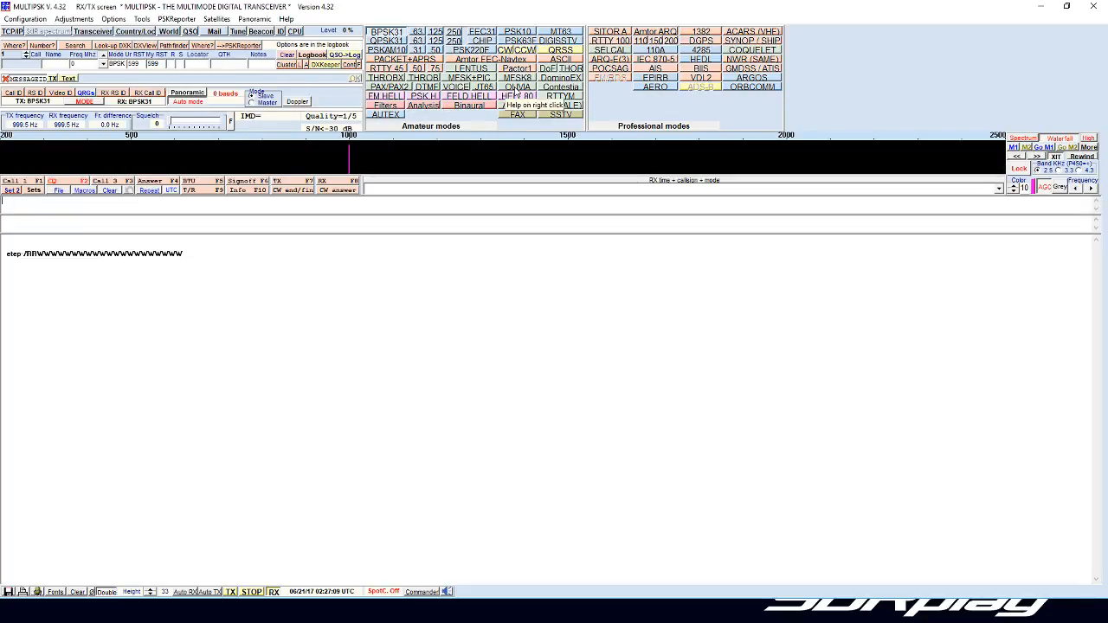
{"action": "left_click", "coordinate": [400, 61]}
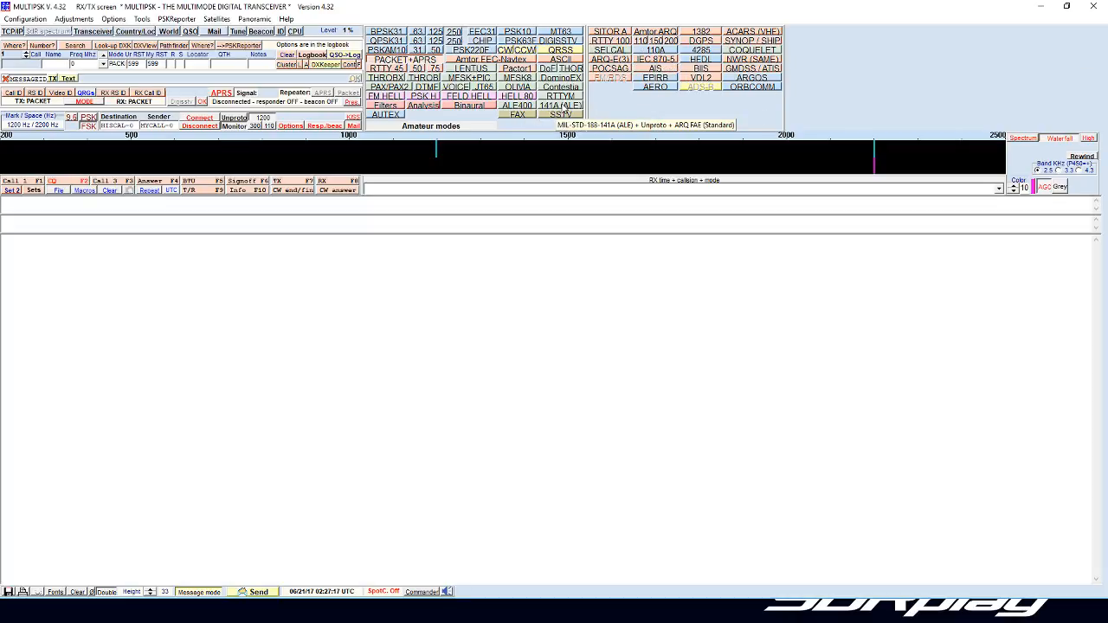
{"action": "left_click", "coordinate": [562, 105]}
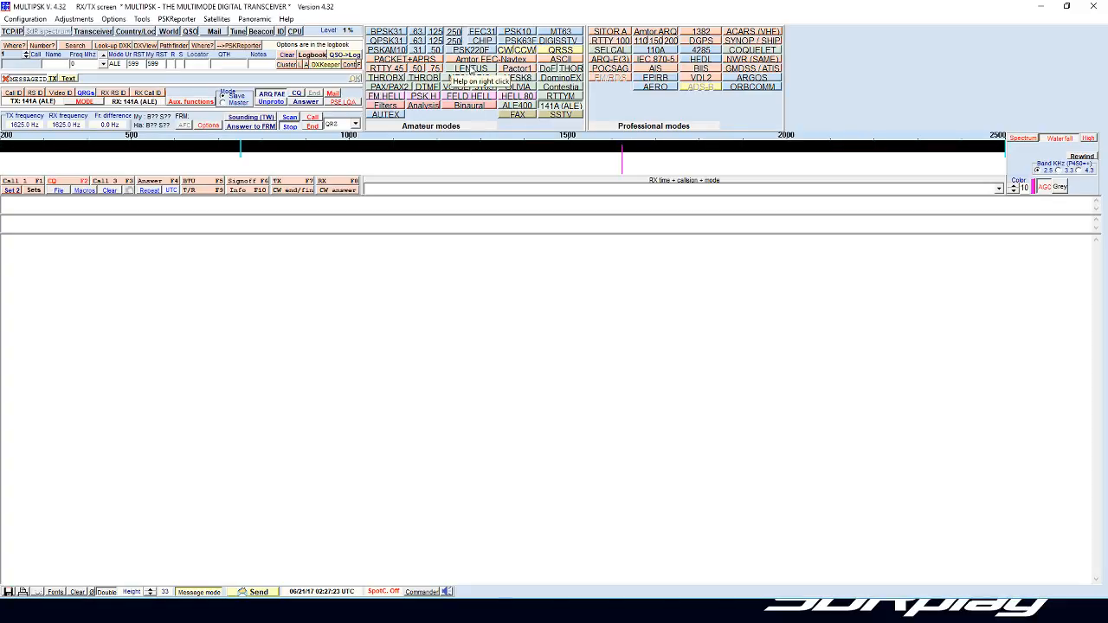
{"action": "left_click", "coordinate": [395, 60]}
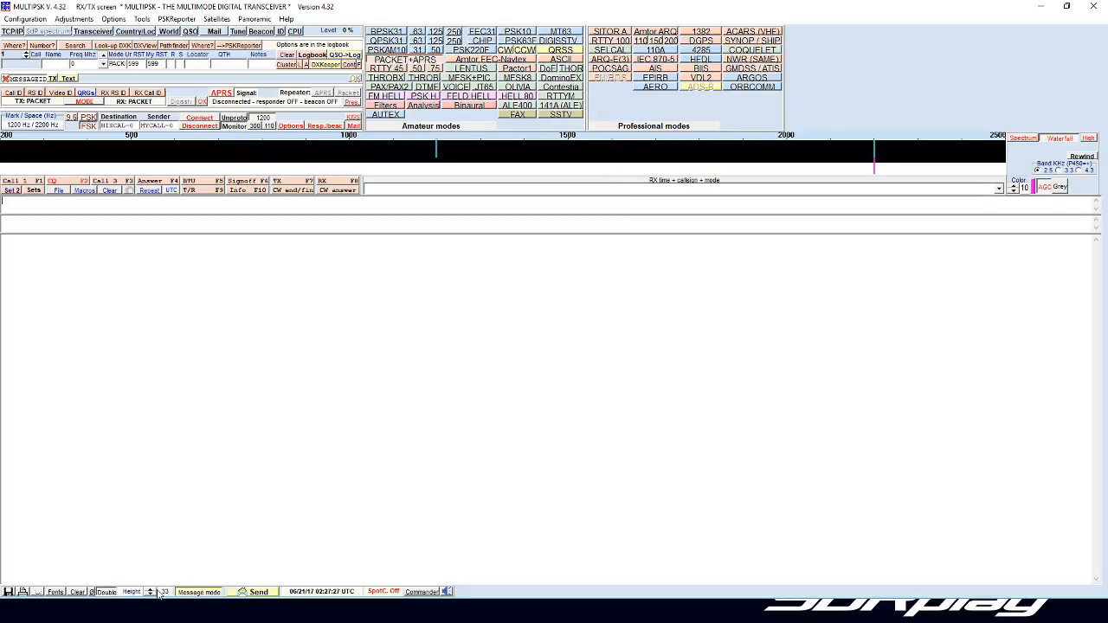
Step: Turn off the double receive window and set the RX/TX font color to Lime
{"action": "left_click", "coordinate": [113, 594]}
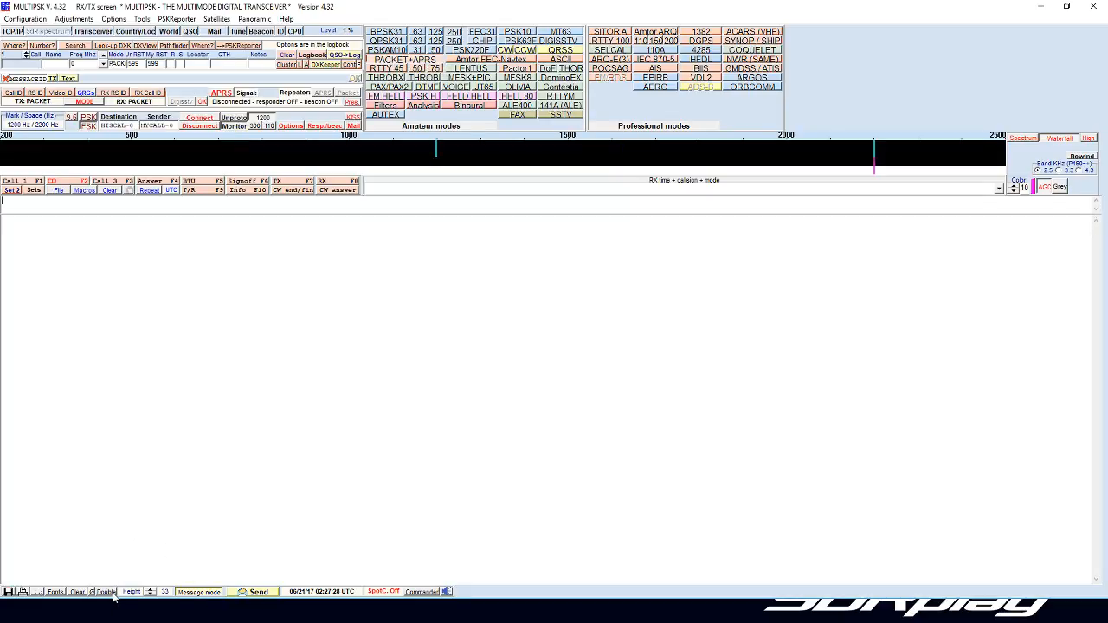
{"action": "left_click", "coordinate": [55, 592]}
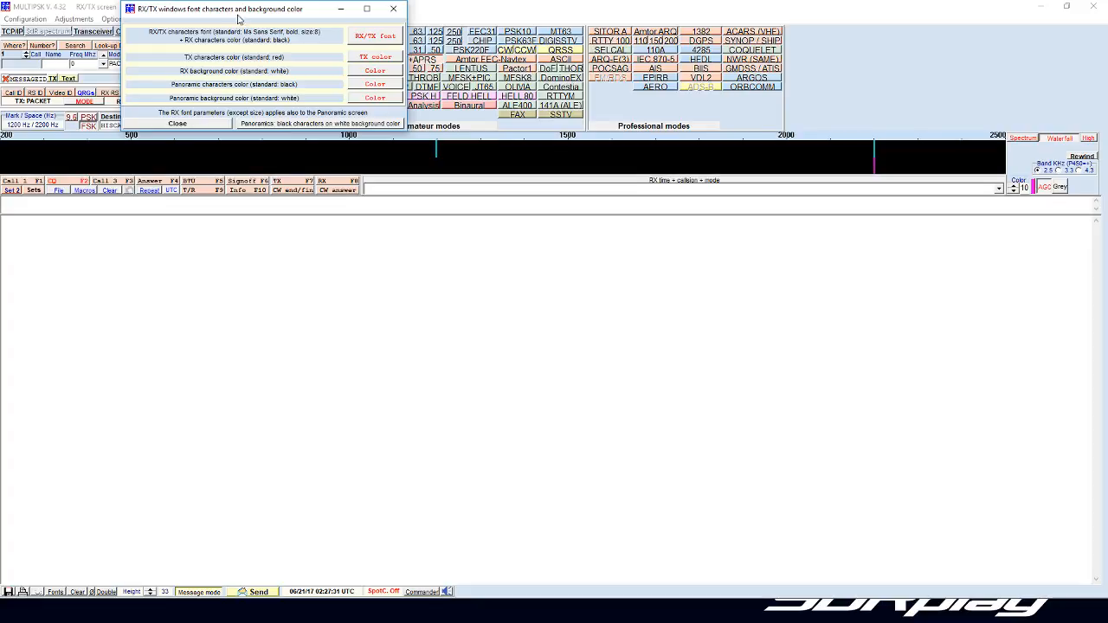
{"action": "left_click_drag", "start_coordinate": [241, 13], "coordinate": [320, 253]}
{"action": "left_click", "coordinate": [452, 277]}
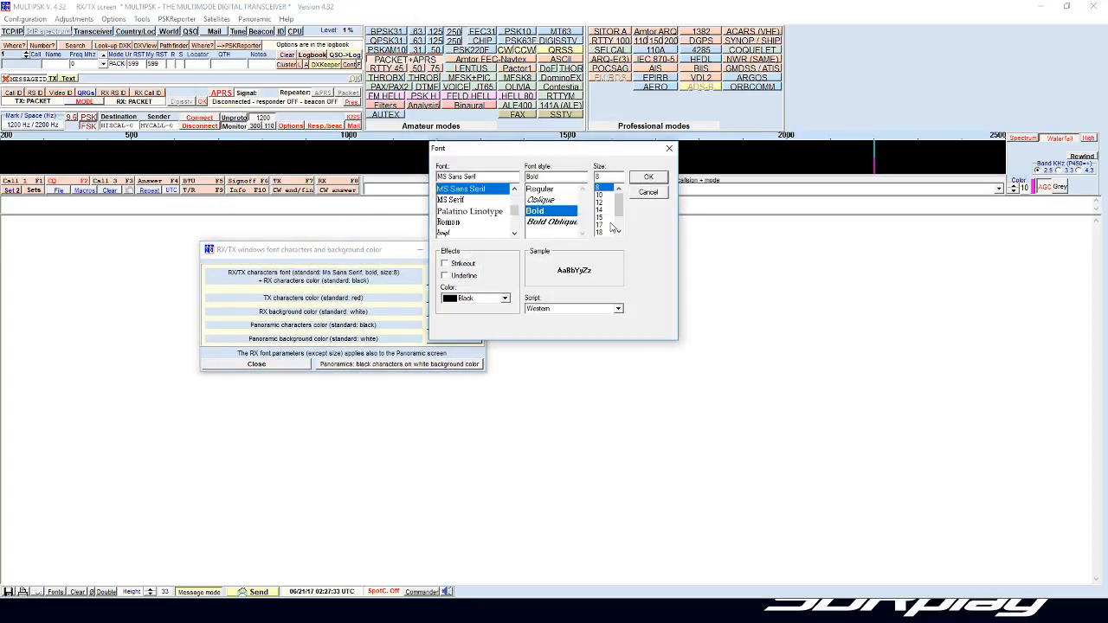
{"action": "left_click", "coordinate": [478, 298]}
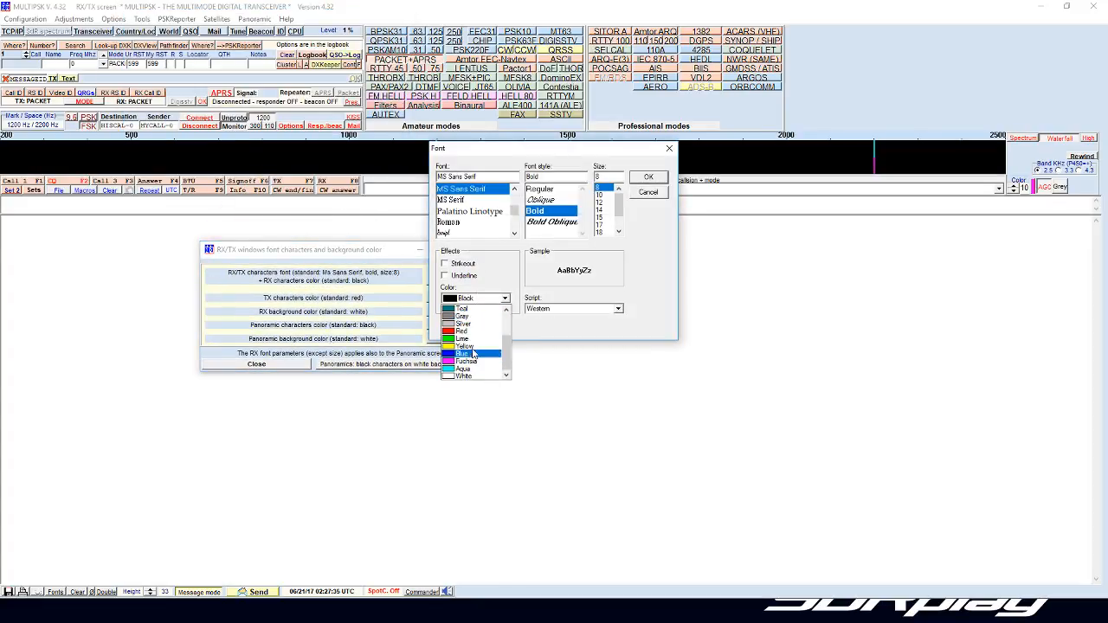
{"action": "left_click", "coordinate": [464, 338]}
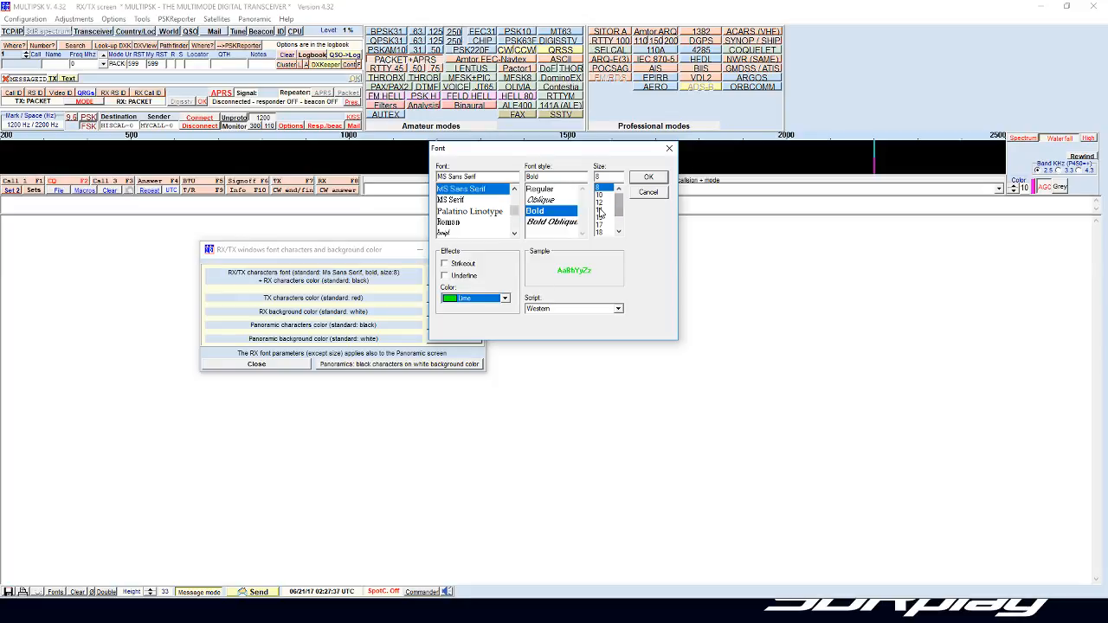
{"action": "left_click", "coordinate": [648, 179]}
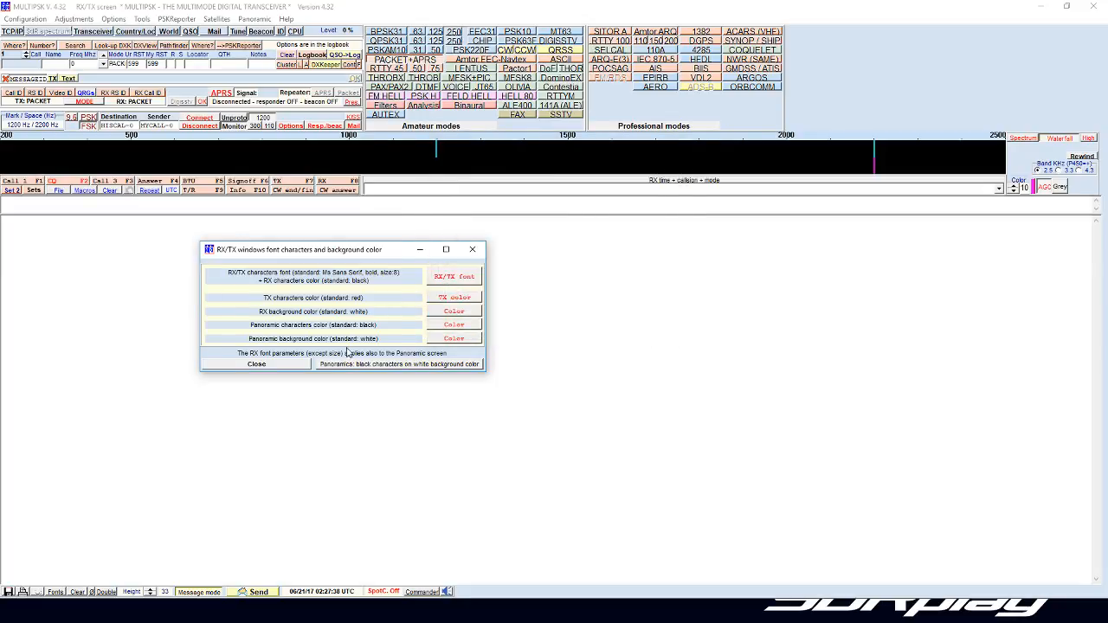
Step: Set the RX background color to black and close the font and background color settings
{"action": "left_click", "coordinate": [445, 315]}
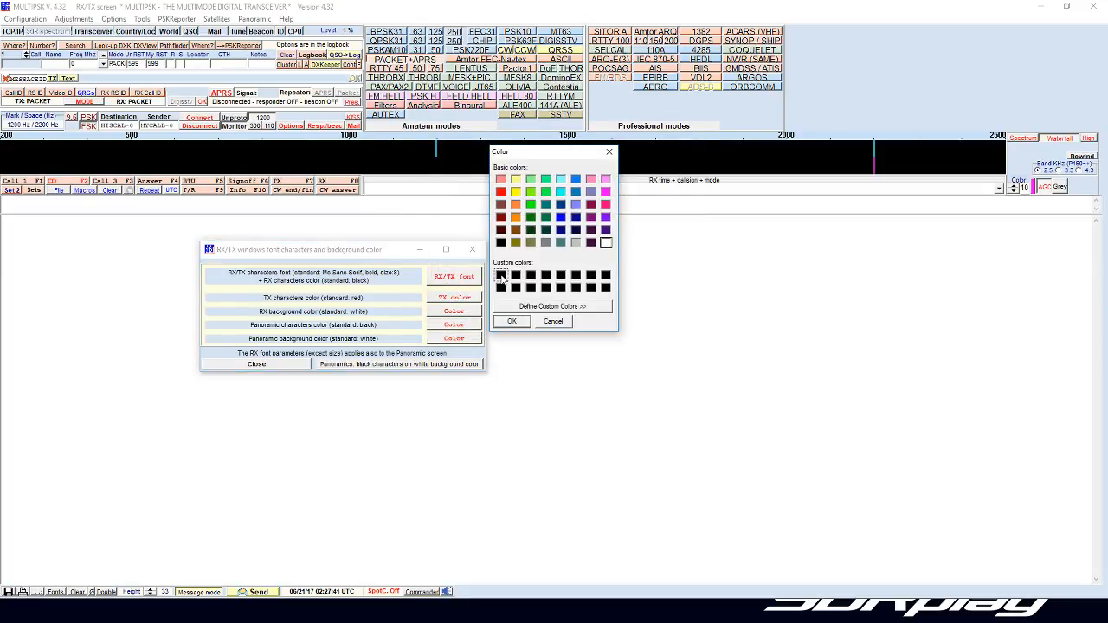
{"action": "left_click", "coordinate": [510, 321]}
{"action": "left_click", "coordinate": [295, 367]}
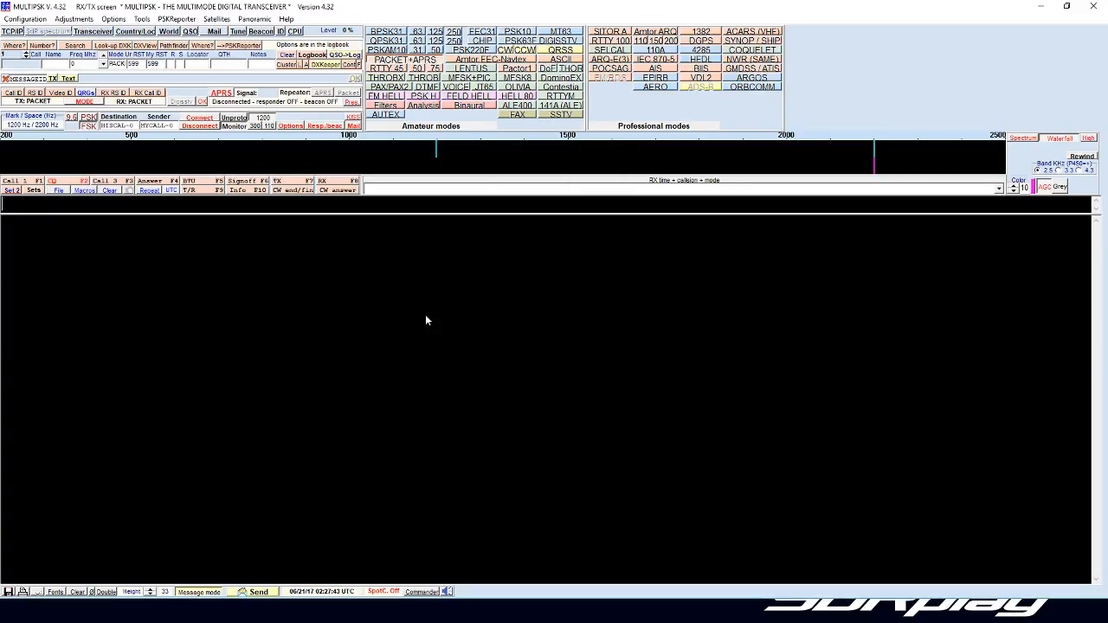
Step: Switch to SDRuno, tune the receiver to 144.807 MHz and start reception
{"action": "left_click", "coordinate": [1042, 8]}
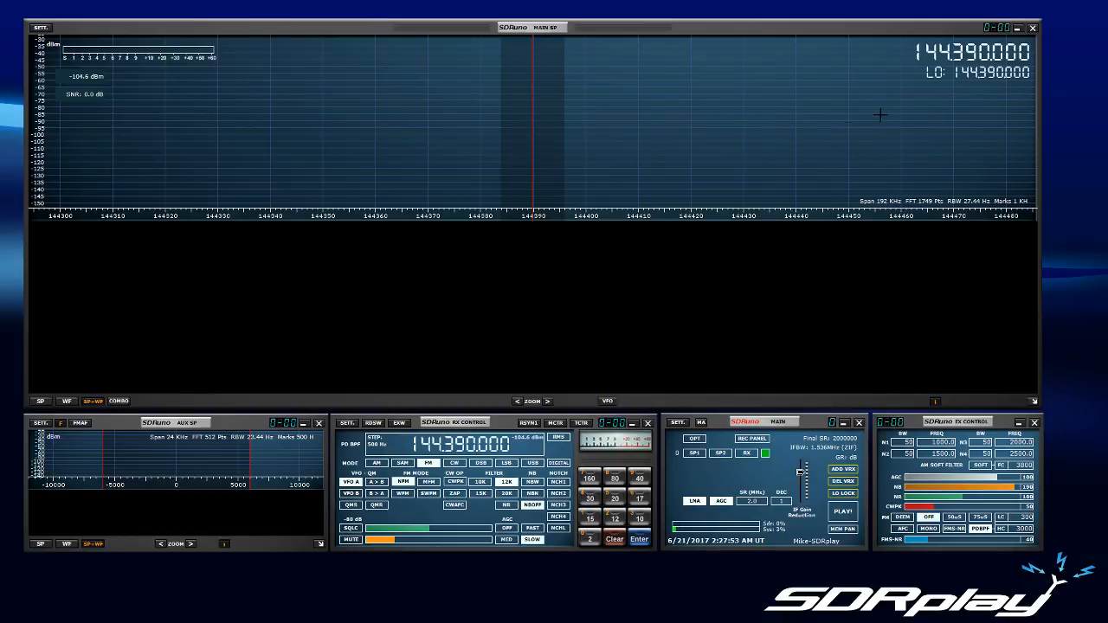
{"action": "left_click", "coordinate": [744, 135]}
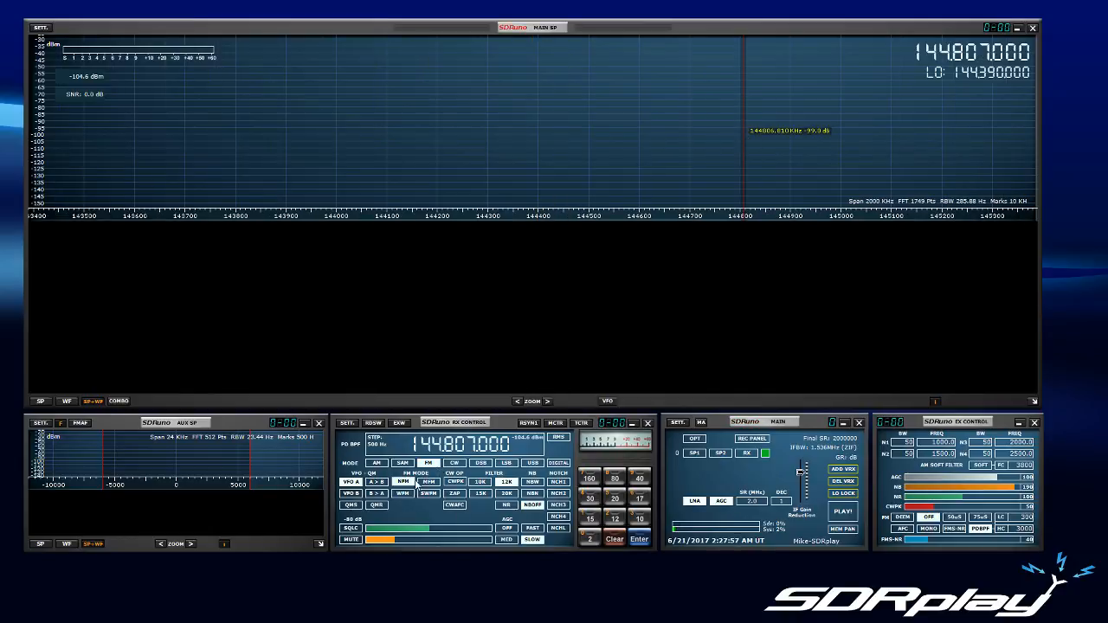
{"action": "left_click", "coordinate": [837, 512]}
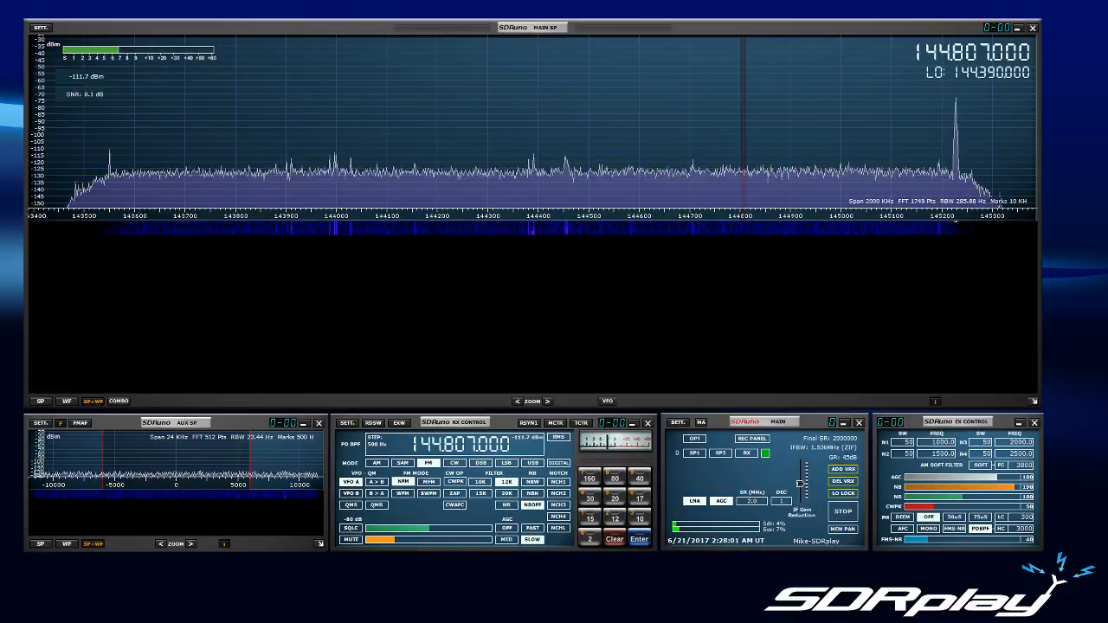
Step: Set the gain reduction to 63 dB and enable the PDBPF filter in the EX Control settings
{"action": "left_click_drag", "start_coordinate": [800, 483], "coordinate": [801, 469]}
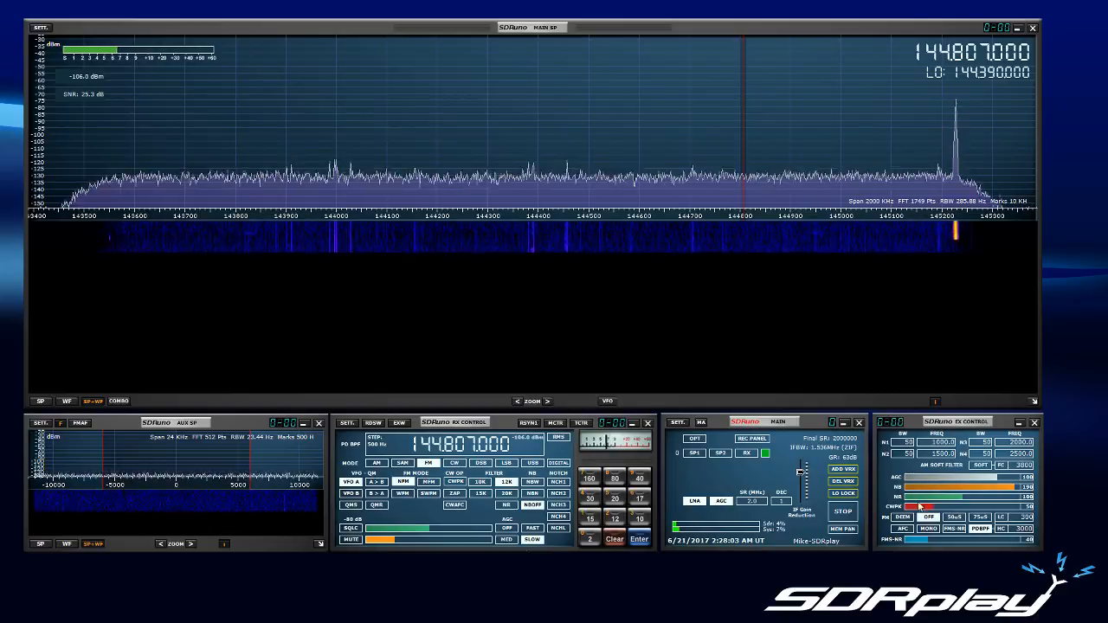
{"action": "left_click", "coordinate": [980, 529]}
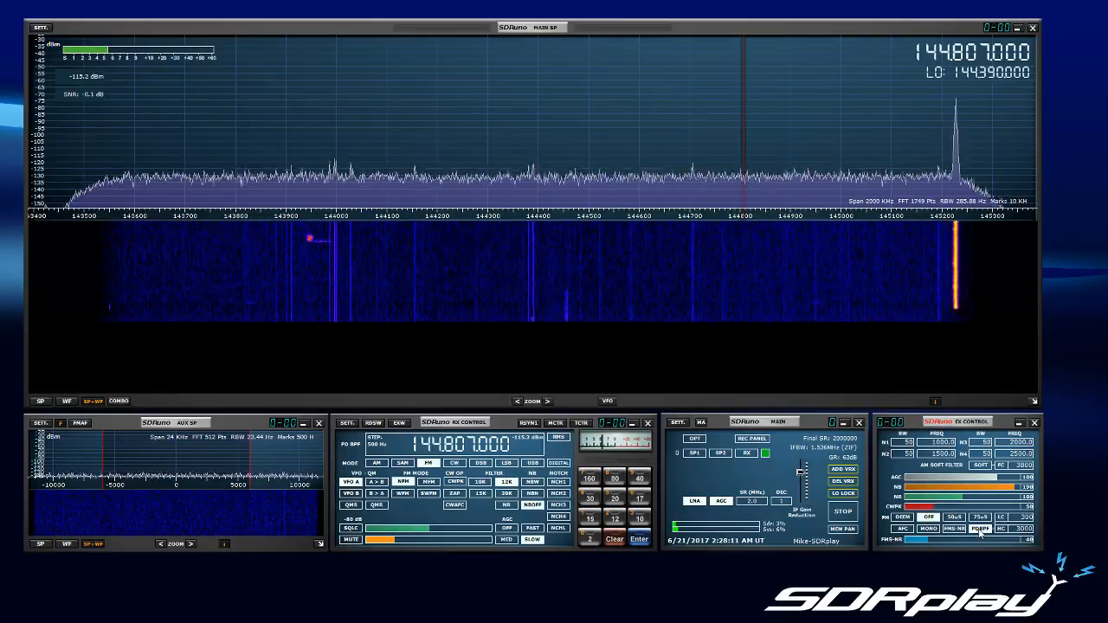
{"action": "left_click", "coordinate": [424, 526]}
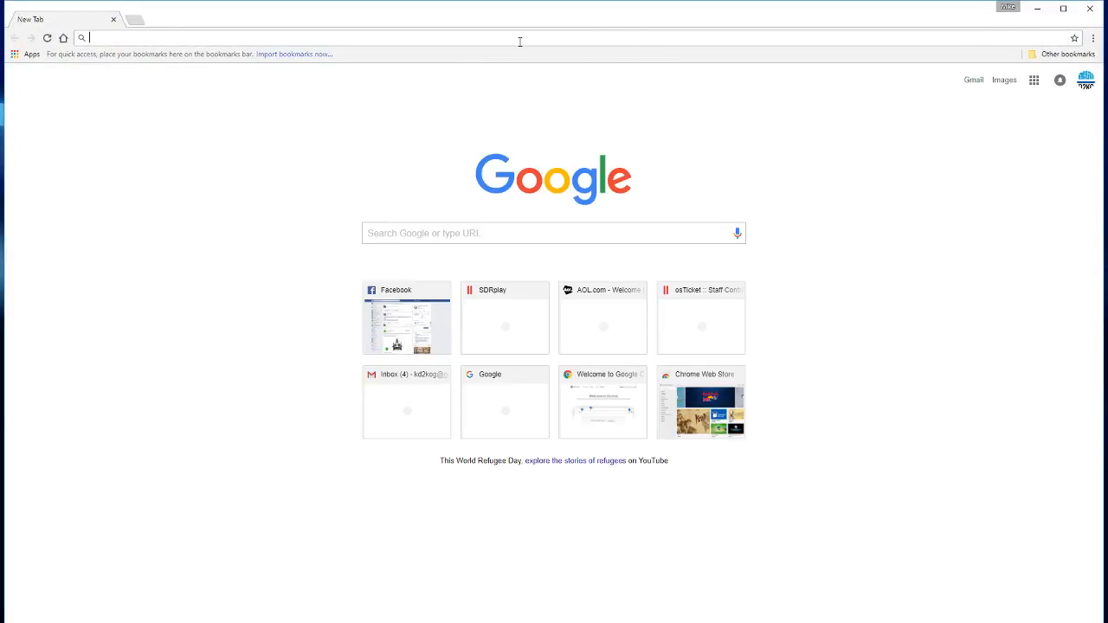
Step: Open the SDRuno APRS decoding guide from the How To Guides on SDRplay's downloads page, then minimize the browser
{"action": "type", "text": "sdrpl"}
{"action": "key", "text": "Return"}
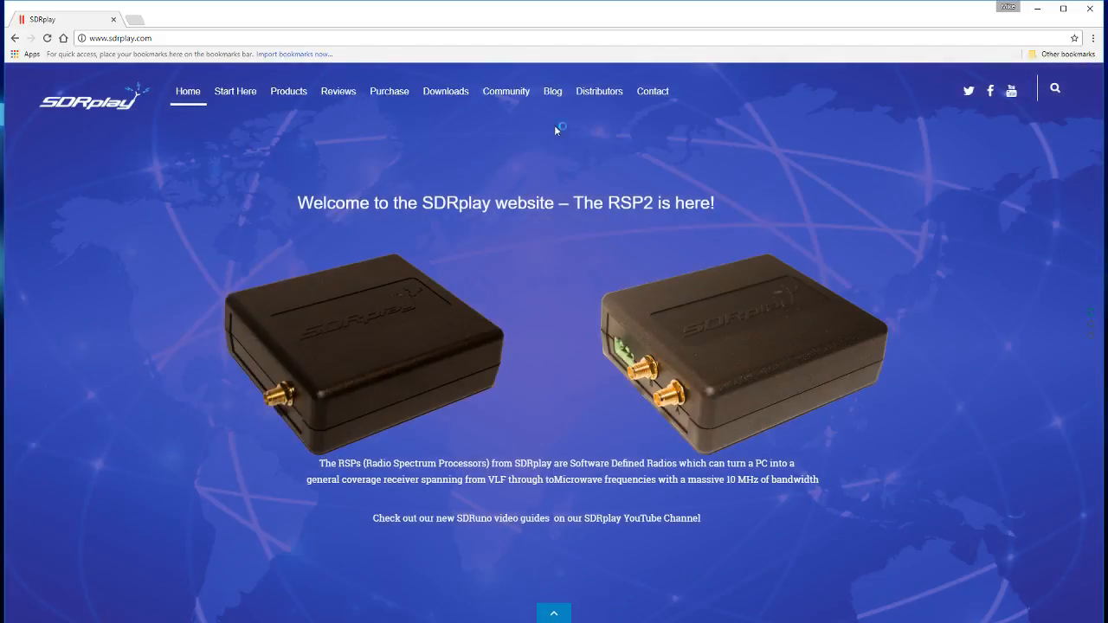
{"action": "left_click", "coordinate": [454, 109]}
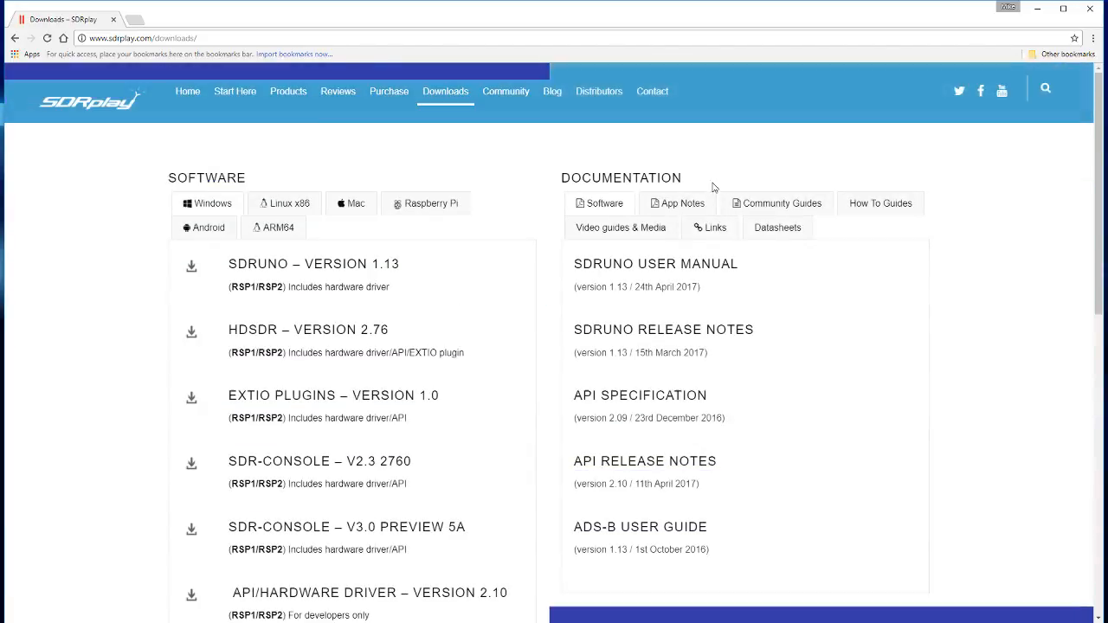
{"action": "left_click", "coordinate": [782, 204]}
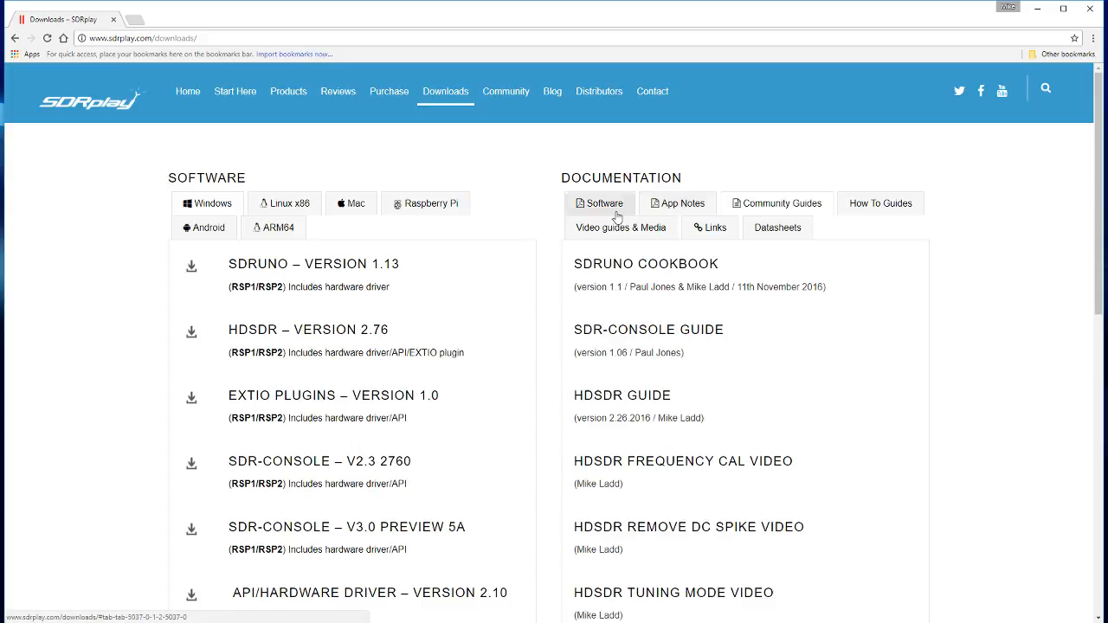
{"action": "left_click", "coordinate": [891, 204]}
{"action": "scroll", "coordinate": [681, 338], "scroll_direction": "down", "scroll_amount": 1}
{"action": "scroll", "coordinate": [681, 337], "scroll_direction": "down", "scroll_amount": 3}
{"action": "left_click", "coordinate": [651, 301]}
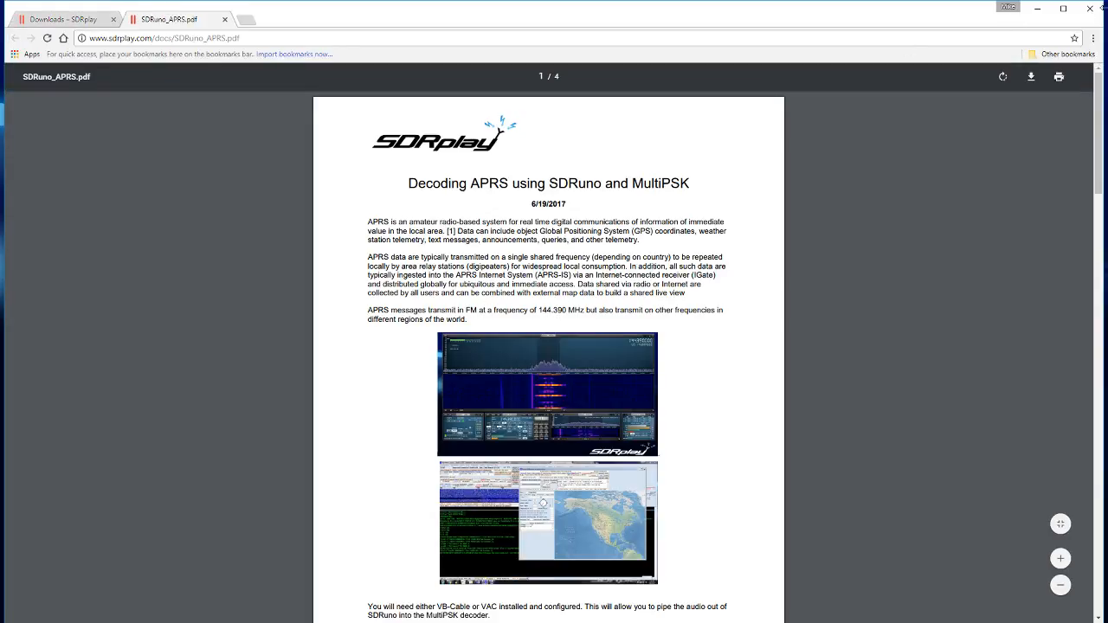
{"action": "left_click", "coordinate": [1040, 12]}
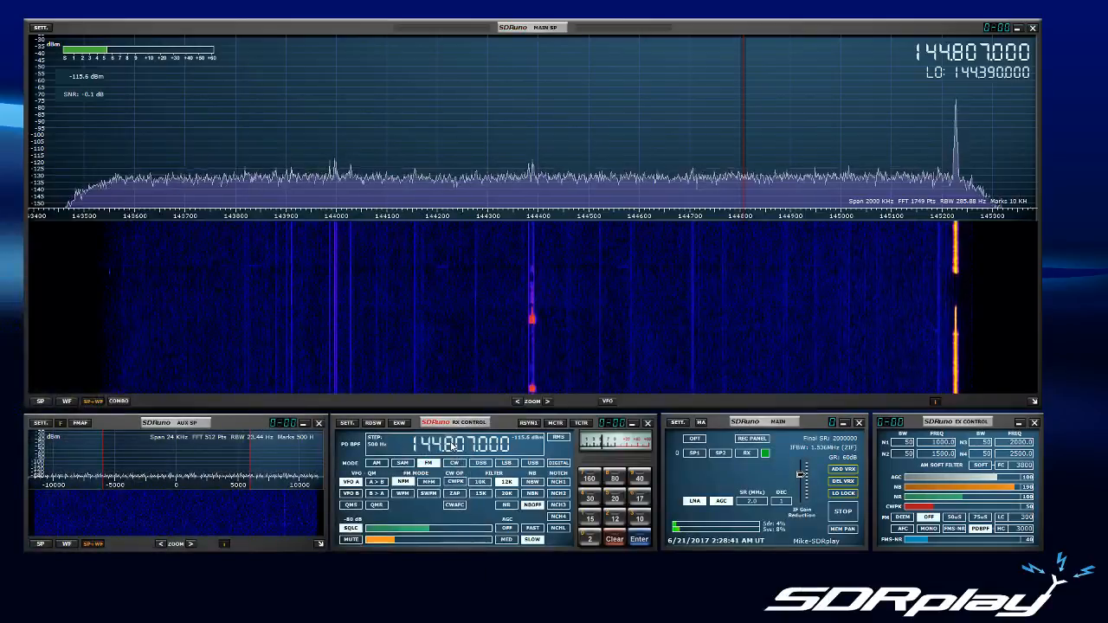
Step: Tune SDRuno to 144.390 MHz and zoom the main spectrum in around that frequency
{"action": "scroll", "coordinate": [452, 445], "scroll_direction": "down", "scroll_amount": 4}
{"action": "left_click", "coordinate": [587, 159]}
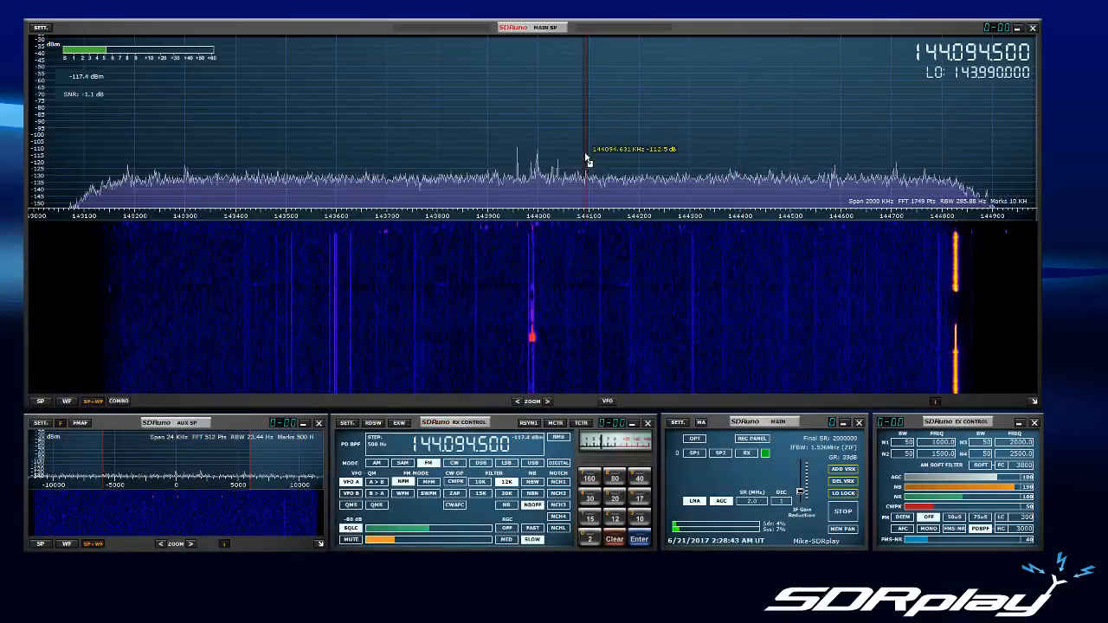
{"action": "scroll", "coordinate": [472, 447], "scroll_direction": "up", "scroll_amount": 3}
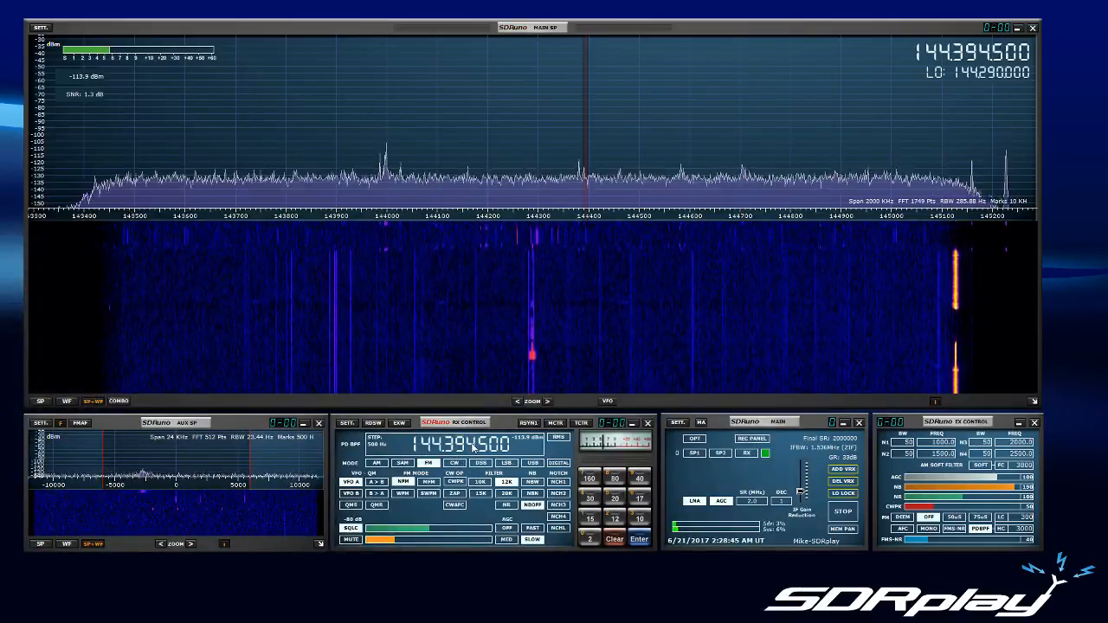
{"action": "scroll", "coordinate": [473, 447], "scroll_direction": "down", "scroll_amount": 4}
{"action": "scroll", "coordinate": [491, 446], "scroll_direction": "down", "scroll_amount": 3}
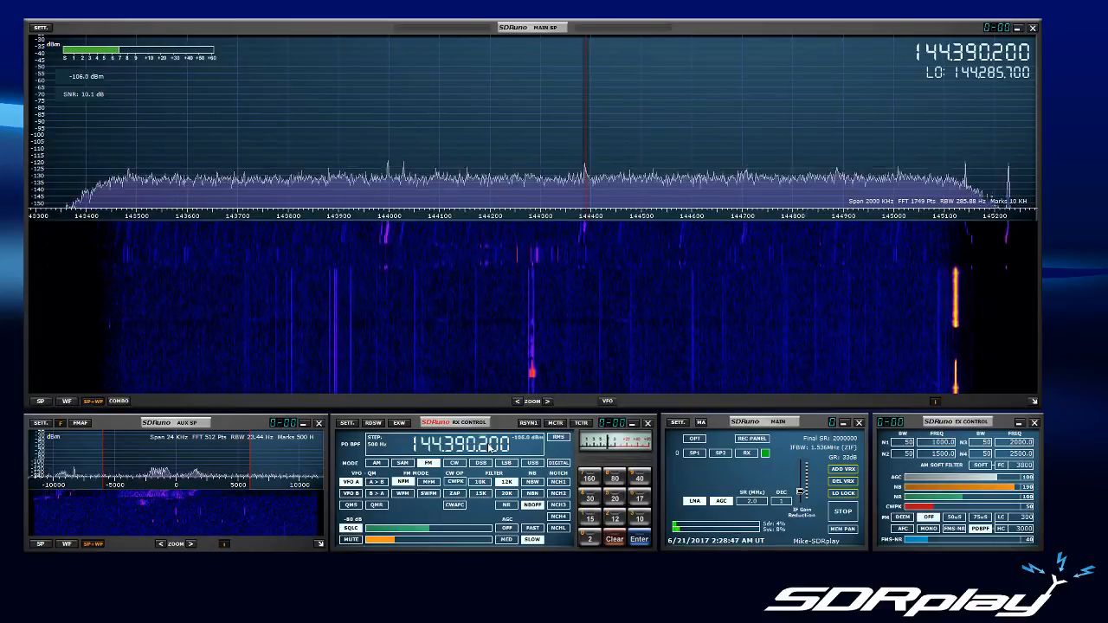
{"action": "scroll", "coordinate": [490, 445], "scroll_direction": "down", "scroll_amount": 2}
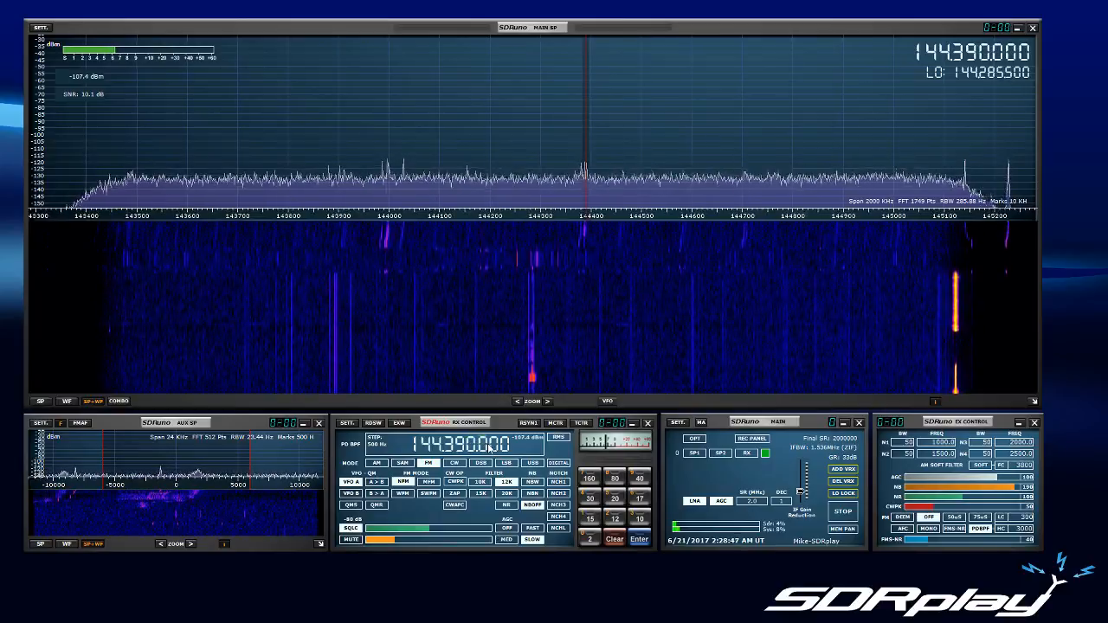
{"action": "left_click", "coordinate": [547, 401]}
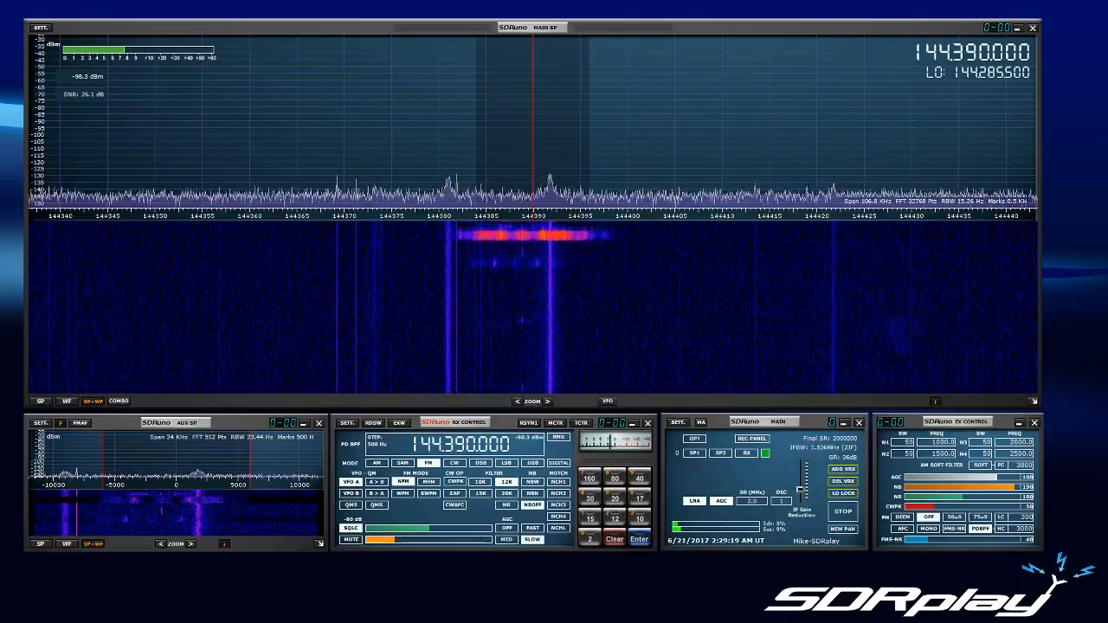
Step: Switch to the browser and review the APRS guide's SDRuno, MultiPSK, station map and ISS instructions, then put the browser away
{"action": "key", "text": "alt+Tab"}
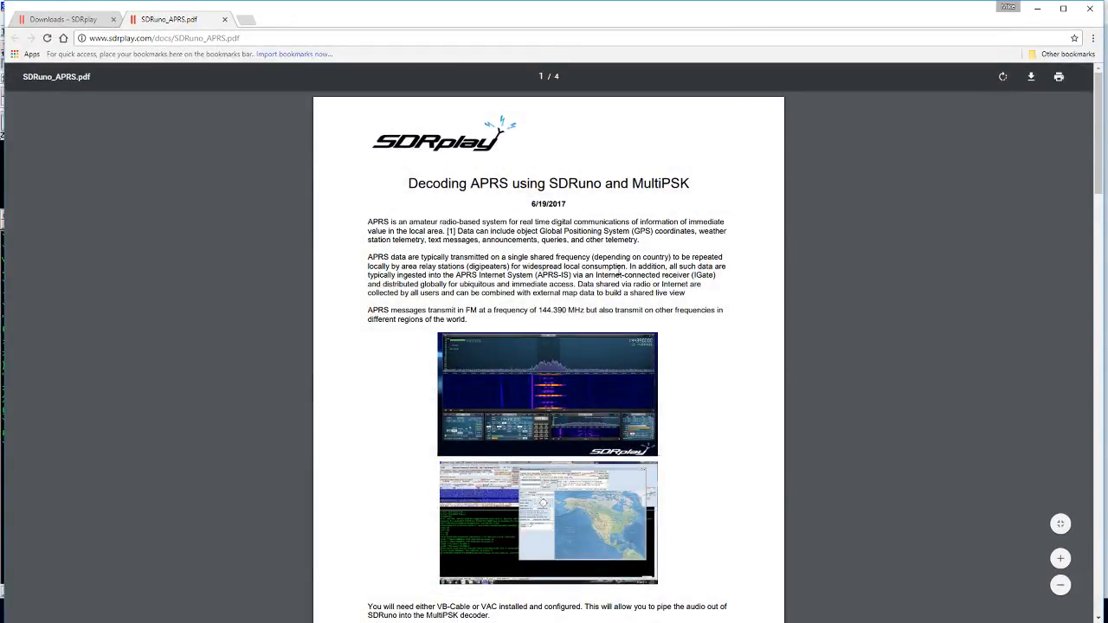
{"action": "scroll", "coordinate": [607, 274], "scroll_direction": "down", "scroll_amount": 6}
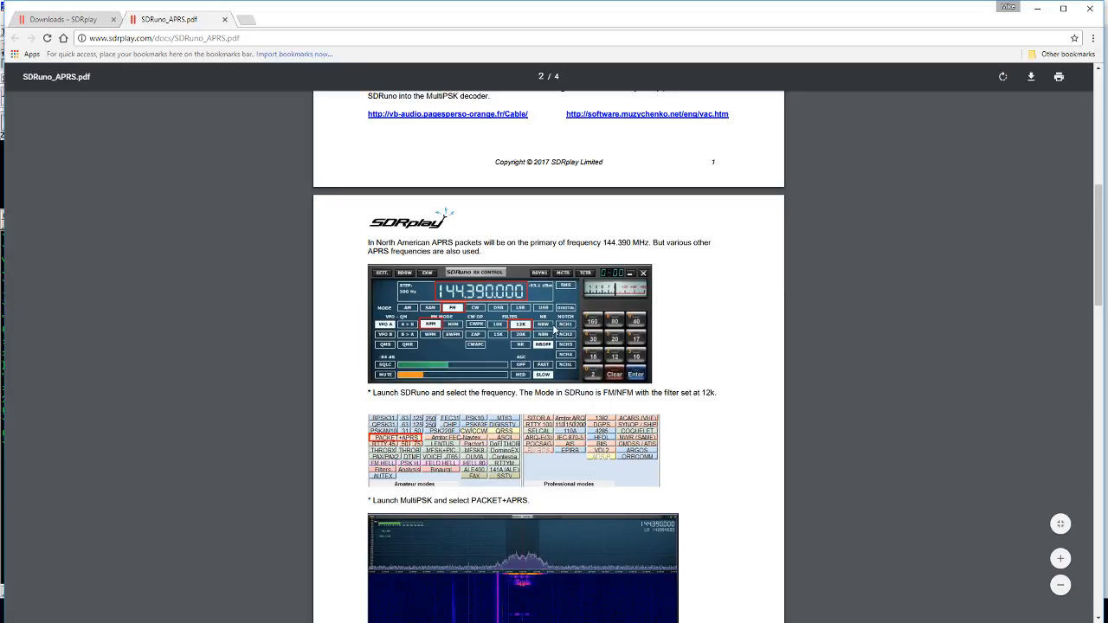
{"action": "scroll", "coordinate": [512, 327], "scroll_direction": "down", "scroll_amount": 2}
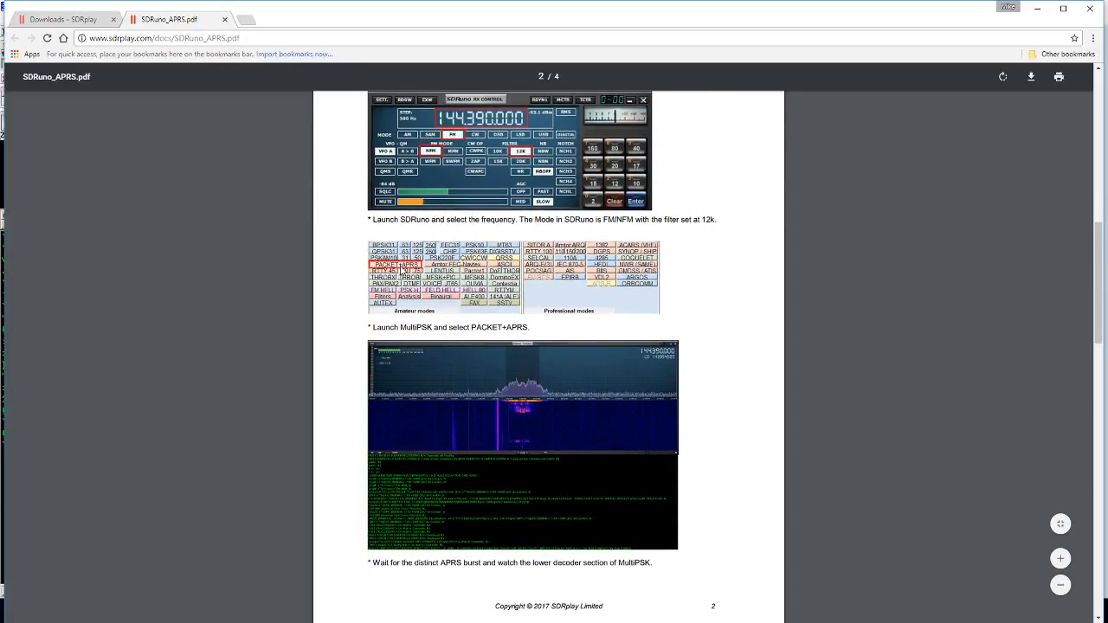
{"action": "scroll", "coordinate": [403, 275], "scroll_direction": "down", "scroll_amount": 5}
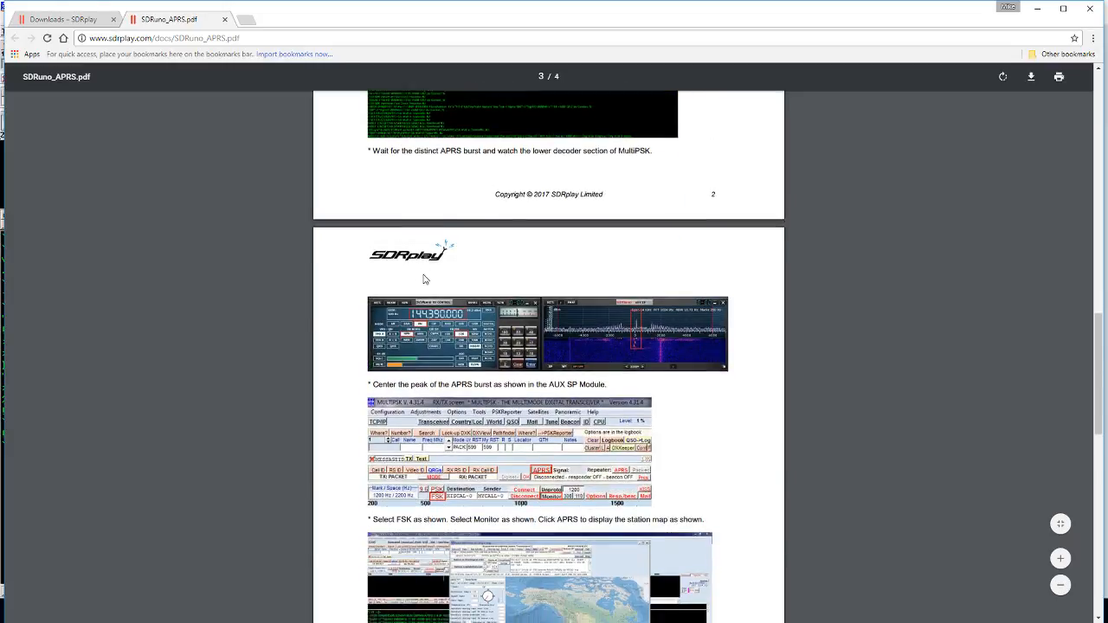
{"action": "scroll", "coordinate": [423, 277], "scroll_direction": "down", "scroll_amount": 2}
{"action": "left_click_drag", "start_coordinate": [474, 16], "coordinate": [554, 176]}
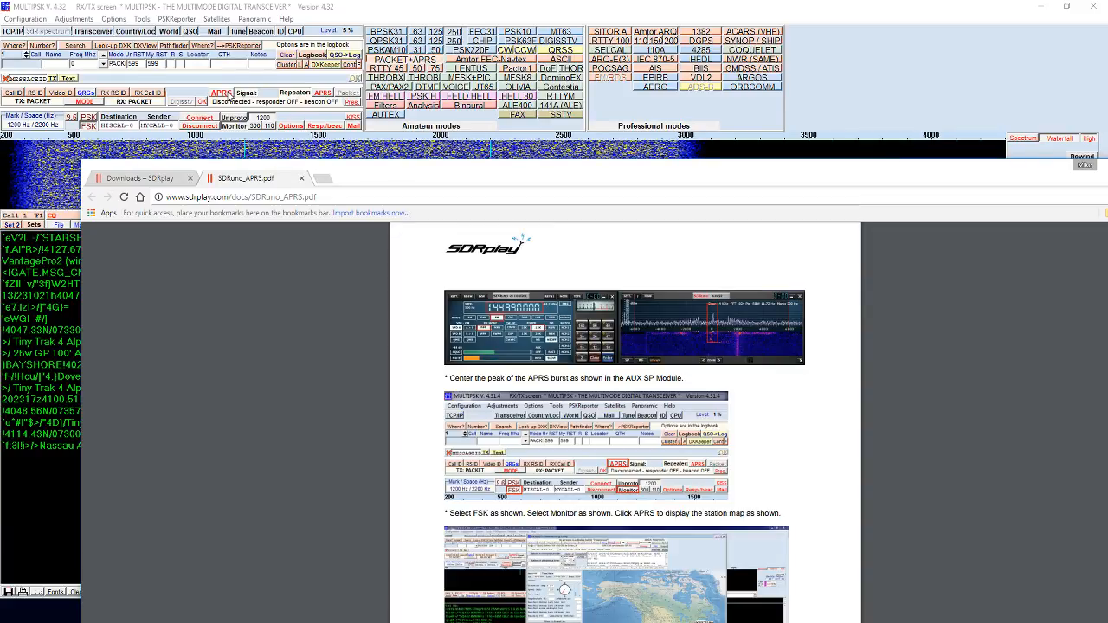
{"action": "scroll", "coordinate": [546, 437], "scroll_direction": "down", "scroll_amount": 10}
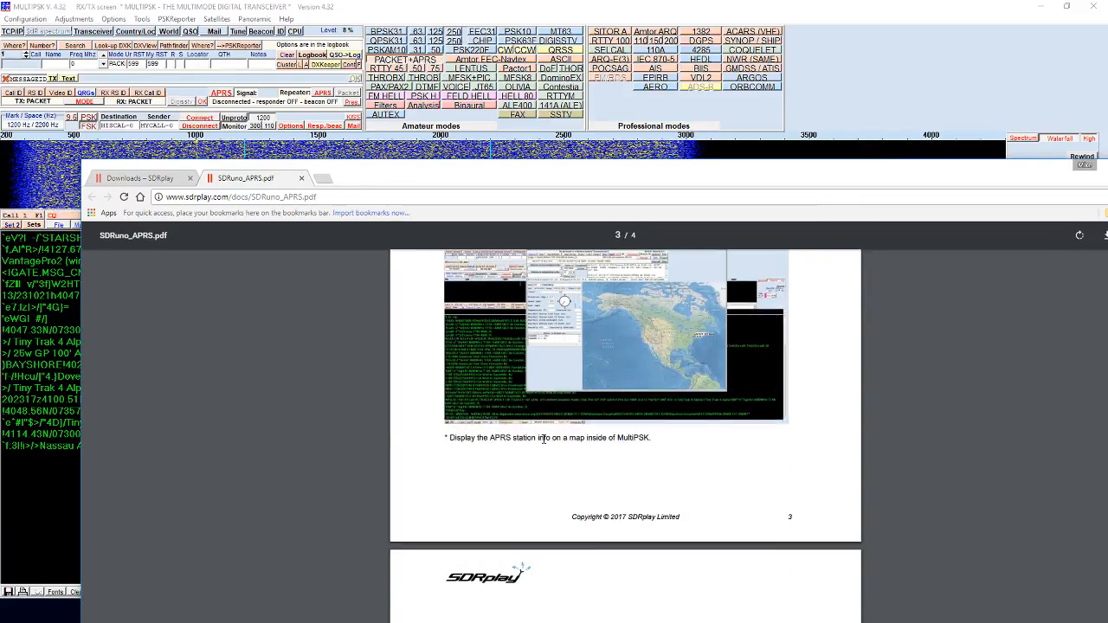
{"action": "scroll", "coordinate": [547, 439], "scroll_direction": "down", "scroll_amount": 2}
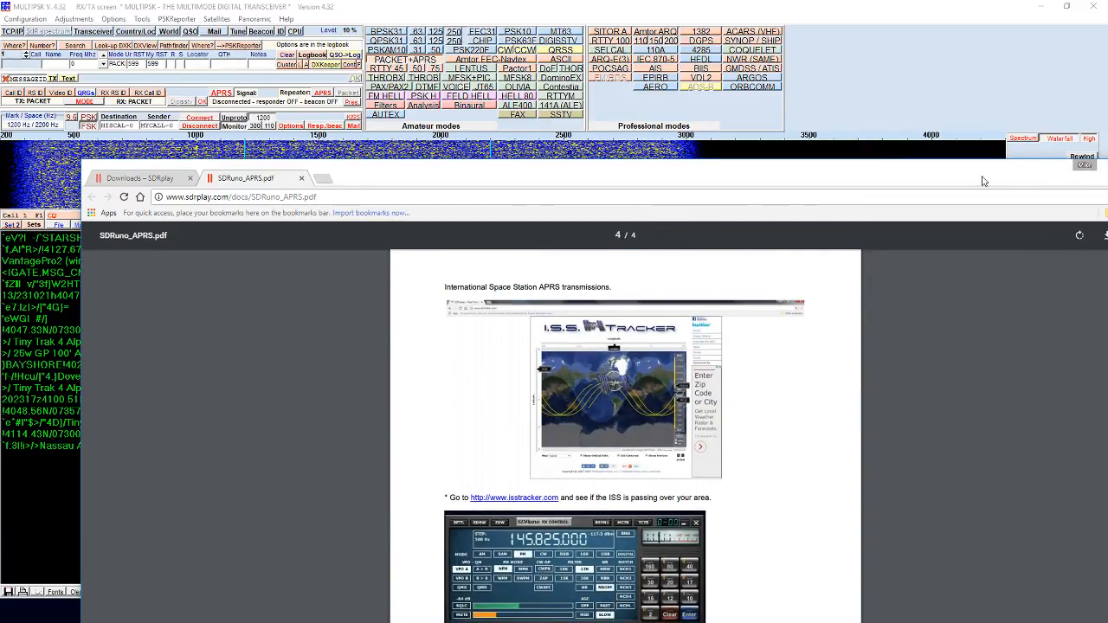
{"action": "left_click_drag", "start_coordinate": [982, 181], "coordinate": [788, 174]}
{"action": "left_click", "coordinate": [919, 159]}
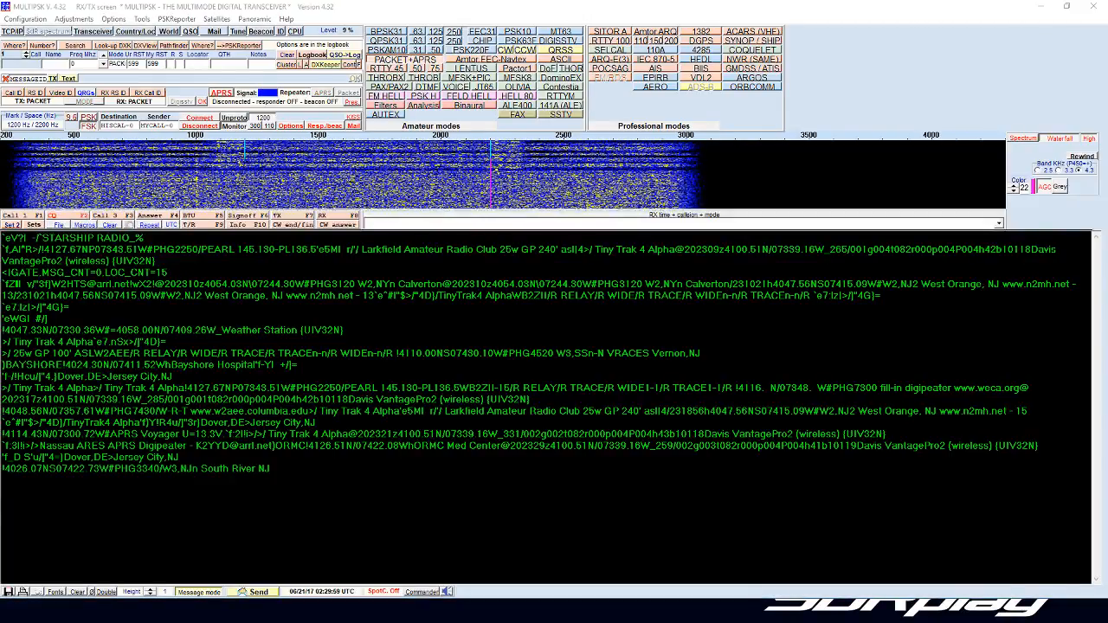
Step: Open MultiPSK's Packet APRS frames decoding window and check the map definition settings without changing them
{"action": "left_click_drag", "start_coordinate": [1, 208], "coordinate": [352, 113]}
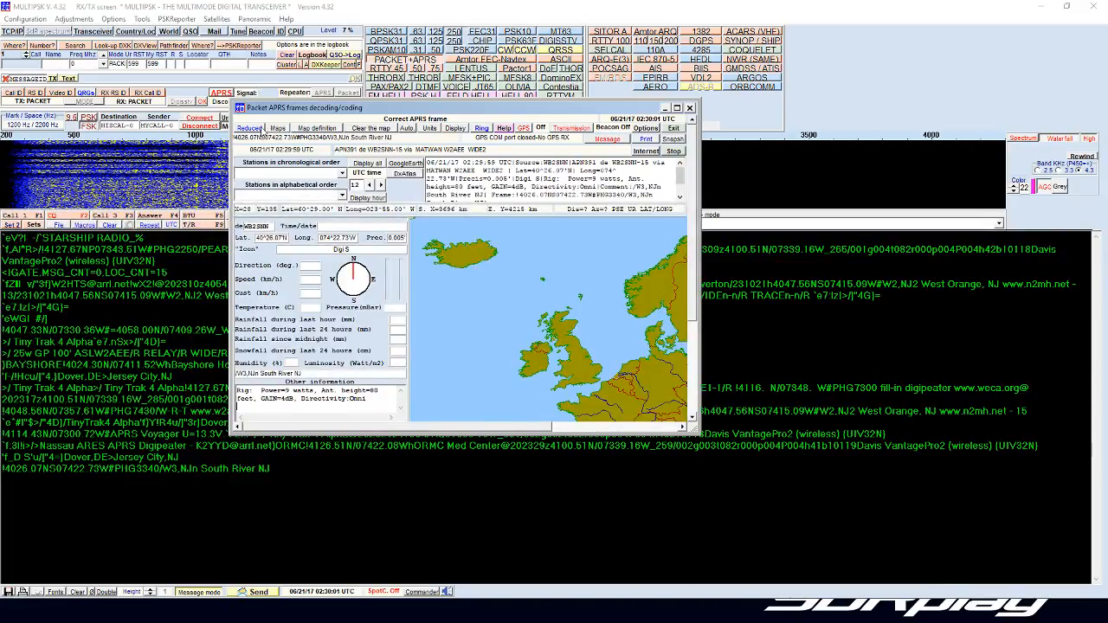
{"action": "left_click", "coordinate": [318, 128]}
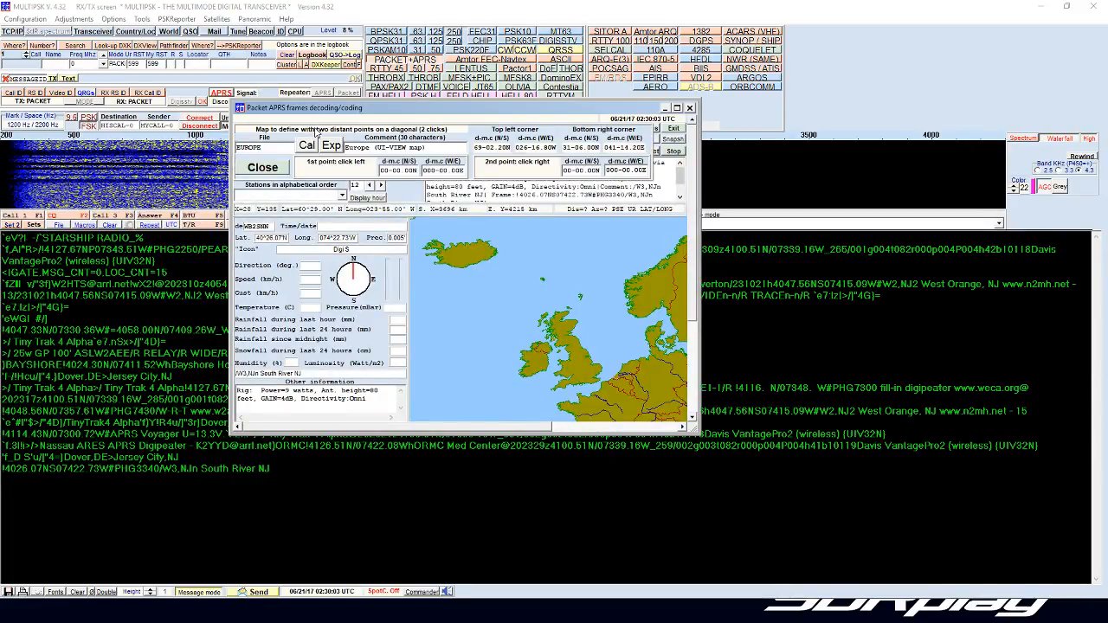
{"action": "left_click", "coordinate": [264, 169]}
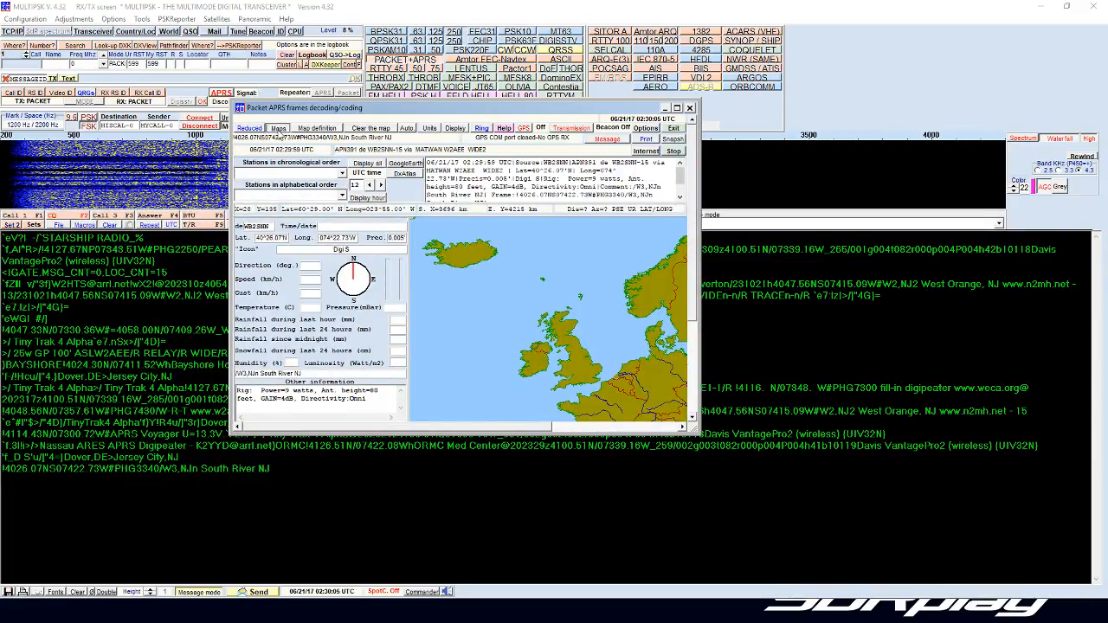
Step: Load the North_America map from the APRS maps list and close the list with storage
{"action": "left_click", "coordinate": [278, 129]}
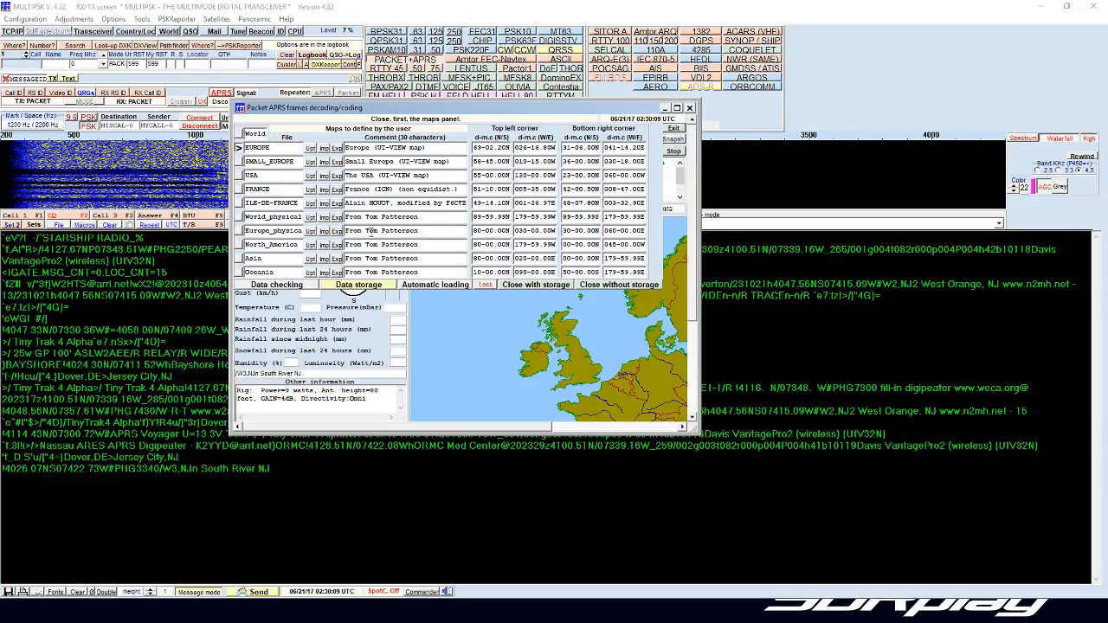
{"action": "left_click", "coordinate": [527, 287]}
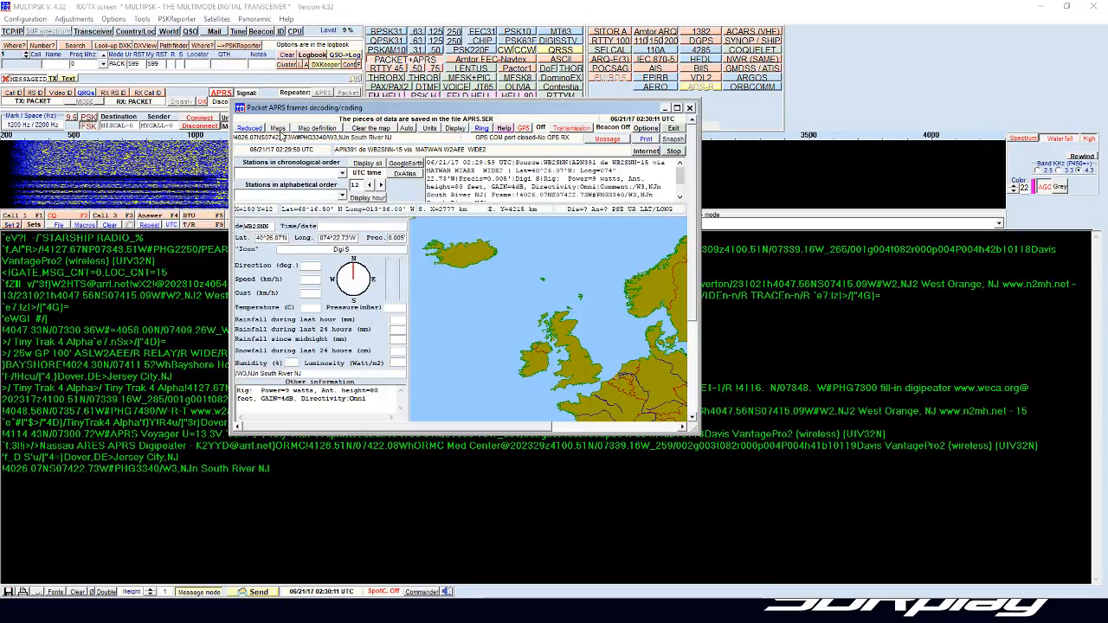
{"action": "left_click", "coordinate": [278, 129]}
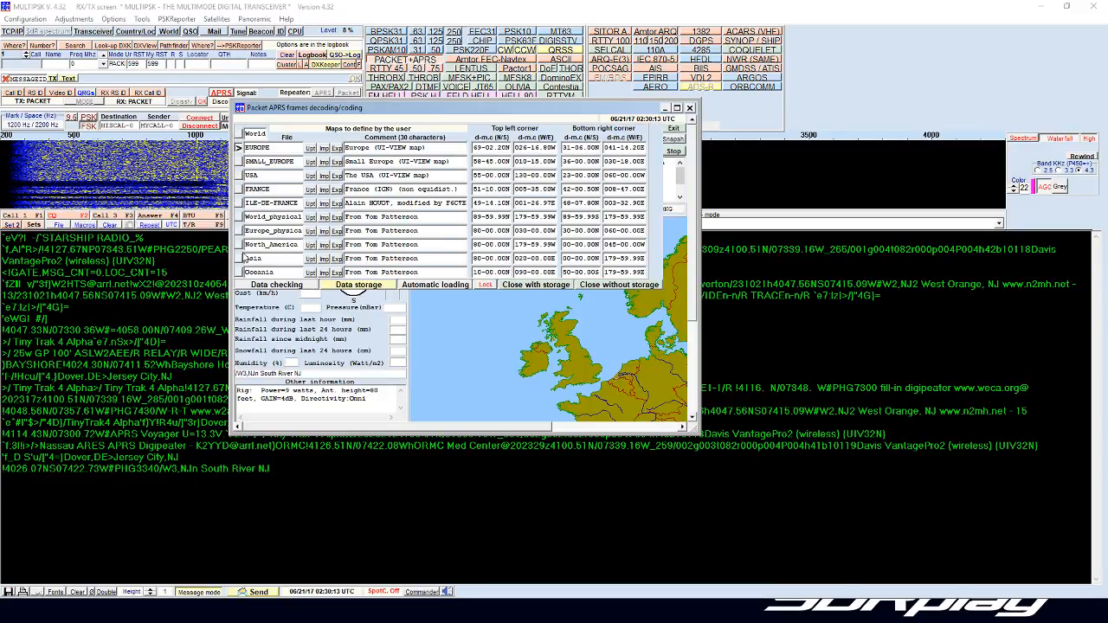
{"action": "left_click", "coordinate": [239, 246]}
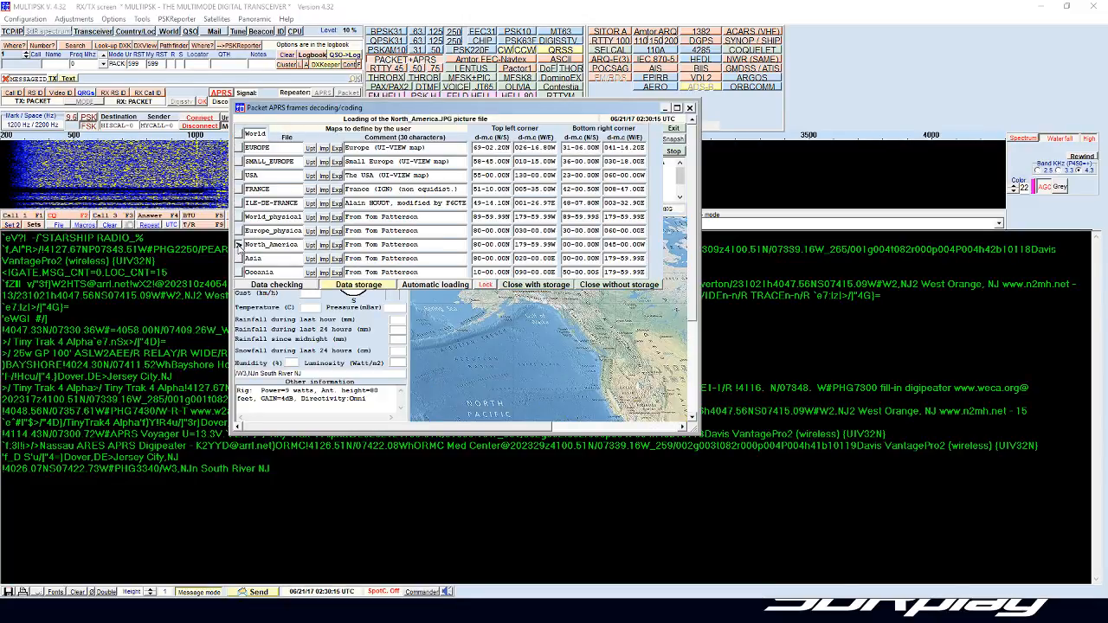
{"action": "left_click", "coordinate": [532, 286]}
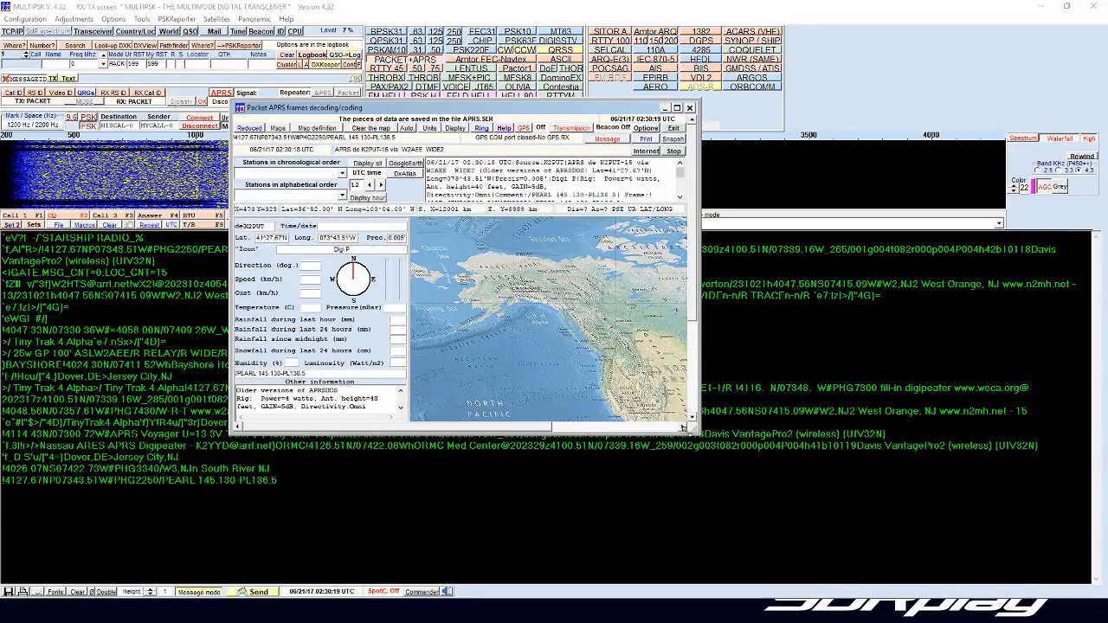
Step: Enlarge the APRS frames window to show all of North America and reposition it to check the decoded text behind it
{"action": "left_click_drag", "start_coordinate": [692, 428], "coordinate": [956, 554]}
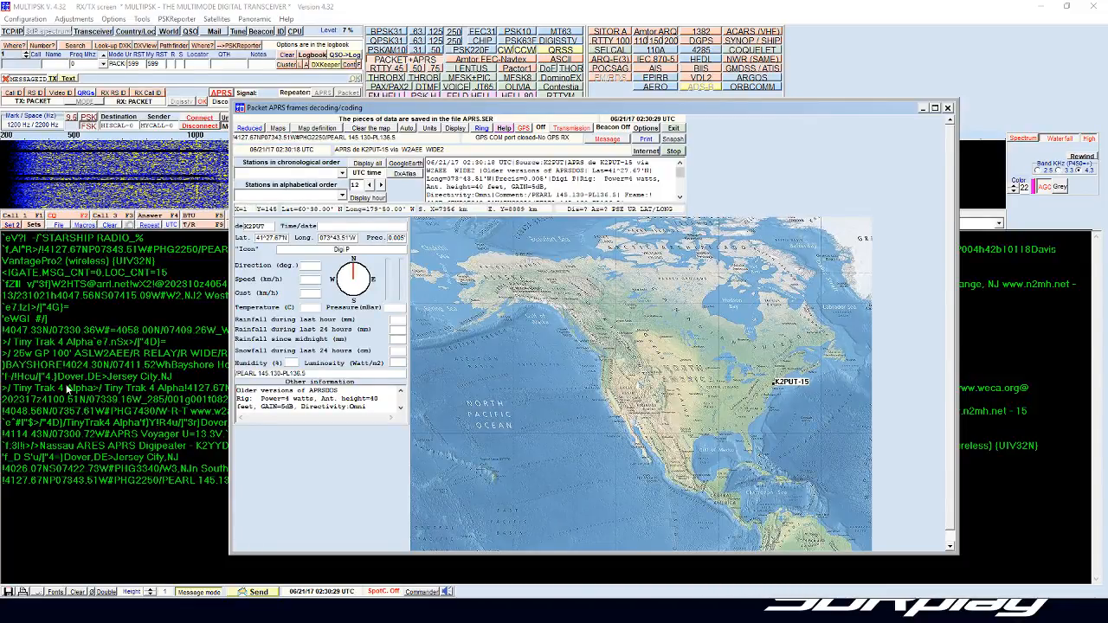
{"action": "left_click_drag", "start_coordinate": [419, 113], "coordinate": [740, 71]}
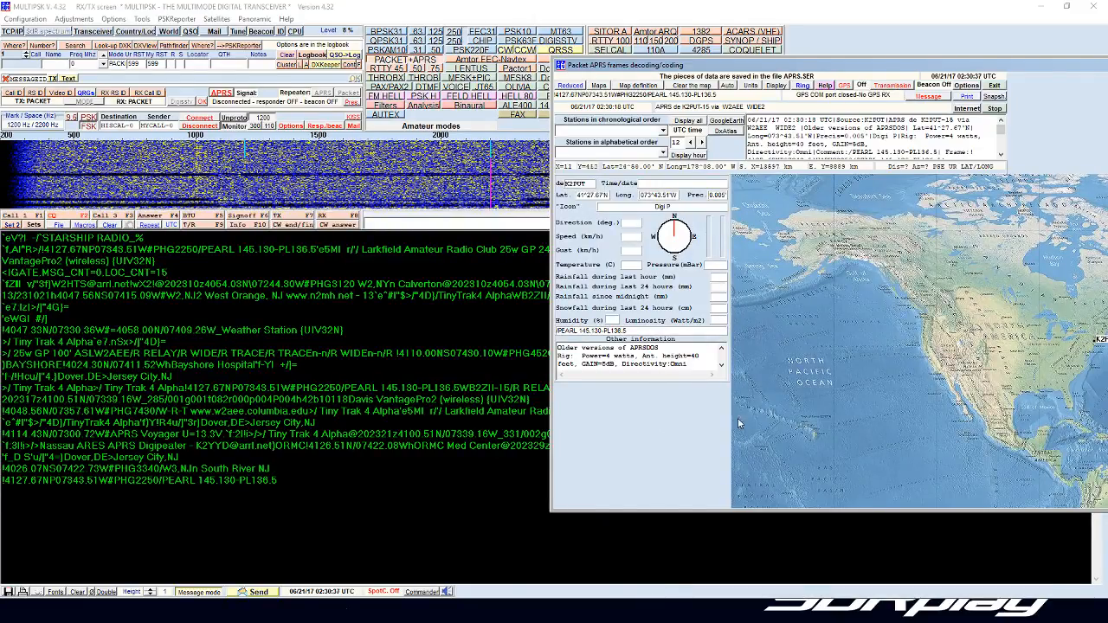
{"action": "left_click_drag", "start_coordinate": [655, 66], "coordinate": [173, 0]}
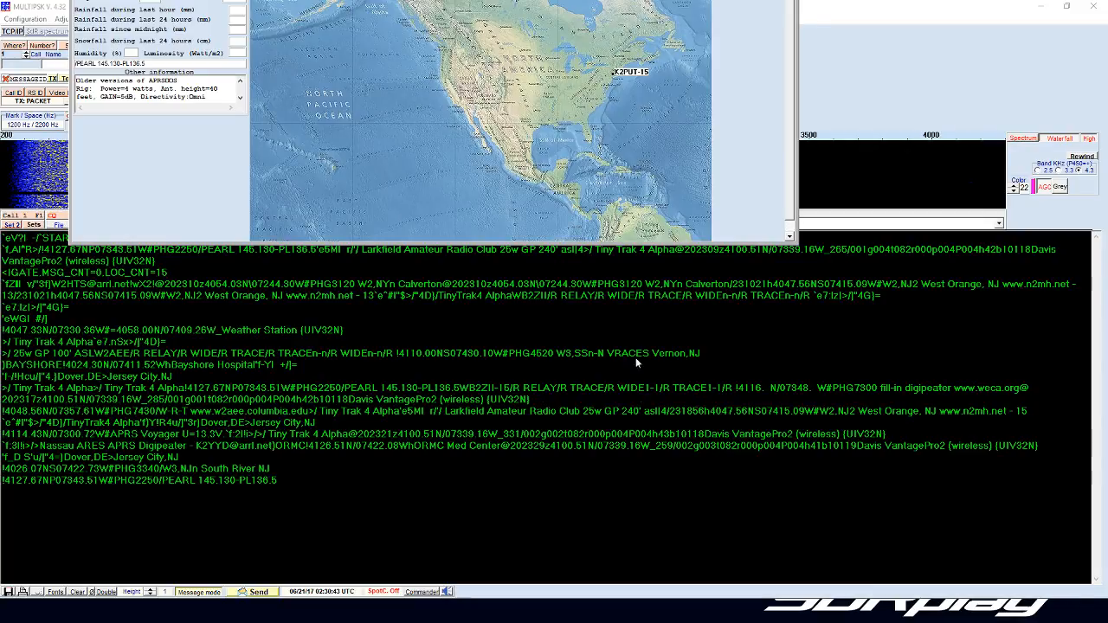
{"action": "left_click_drag", "start_coordinate": [262, 0], "coordinate": [432, 97]}
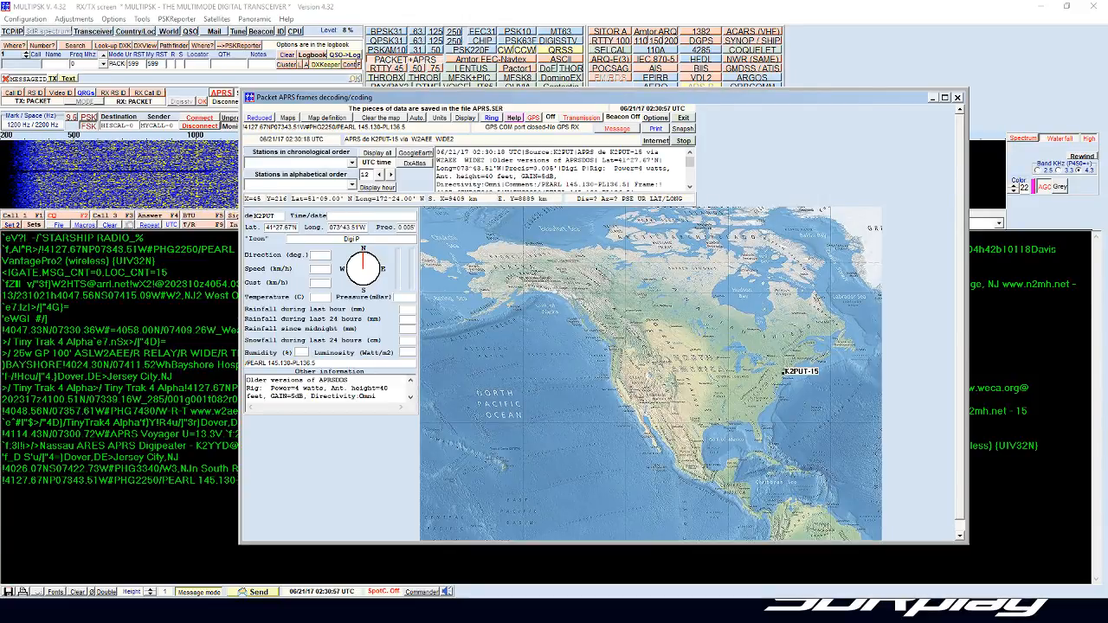
Step: Enlarge the RX/TX font of the decoded text and close the font and background color settings
{"action": "left_click", "coordinate": [55, 592]}
{"action": "left_click", "coordinate": [375, 36]}
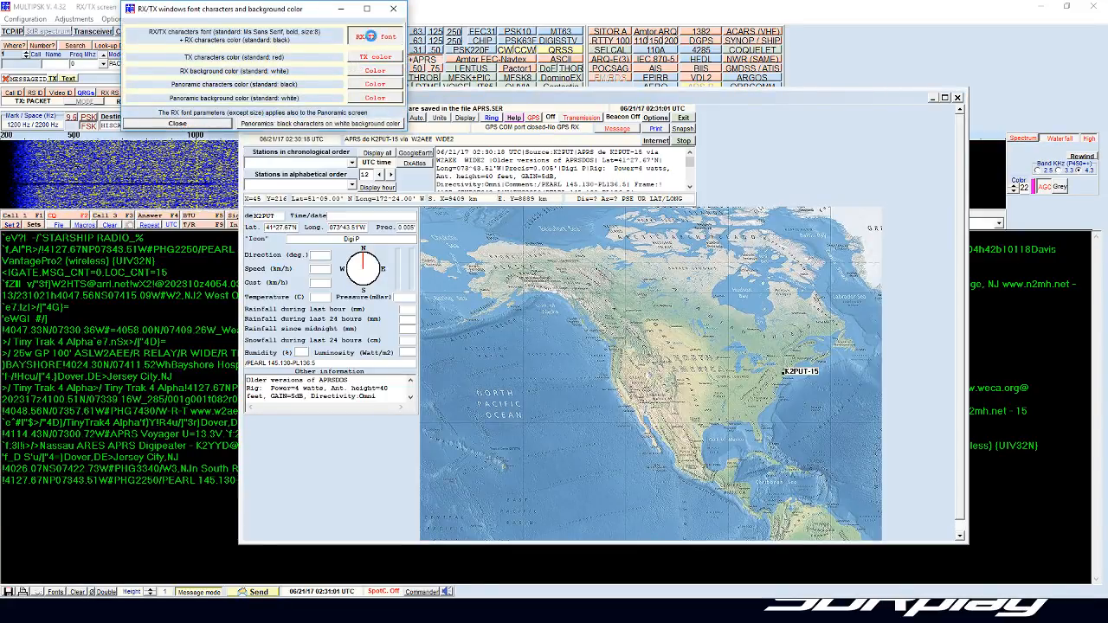
{"action": "left_click", "coordinate": [647, 178]}
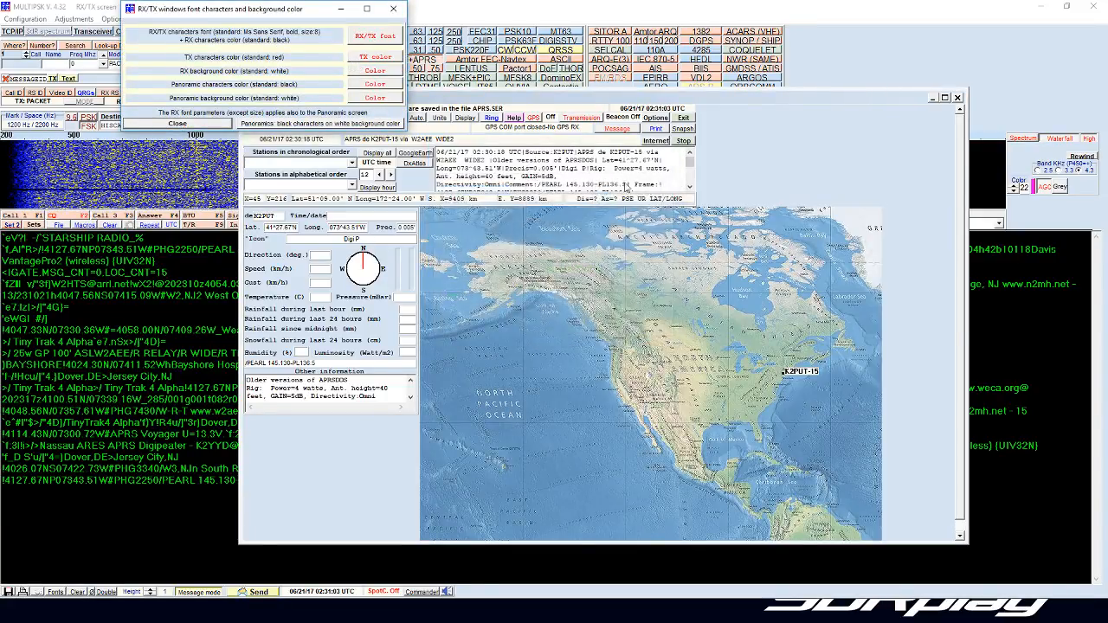
{"action": "left_click", "coordinate": [177, 124]}
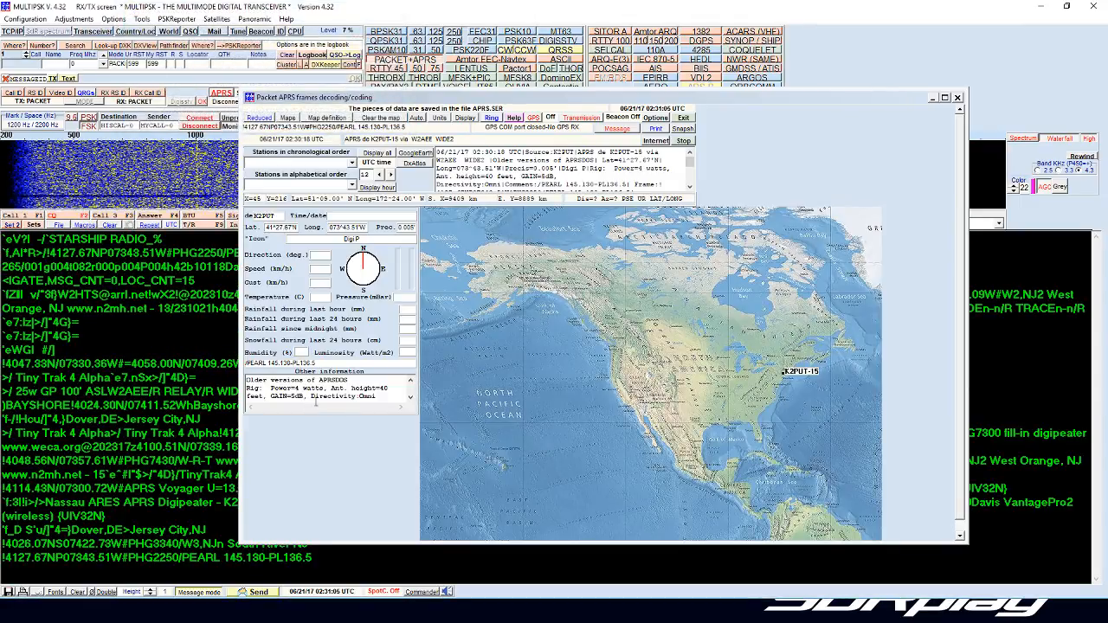
Step: Move the APRS frames window up to uncover the latest decoded text and bring SDRuno's RX Control into view
{"action": "left_click_drag", "start_coordinate": [878, 100], "coordinate": [816, 48]}
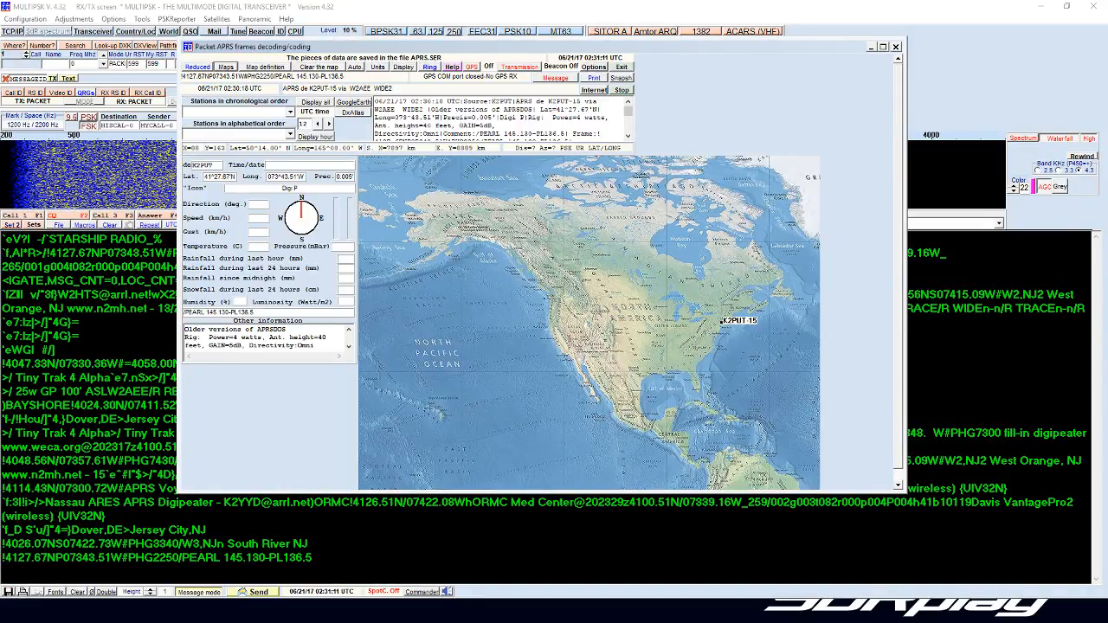
{"action": "key", "text": "alt+Tab"}
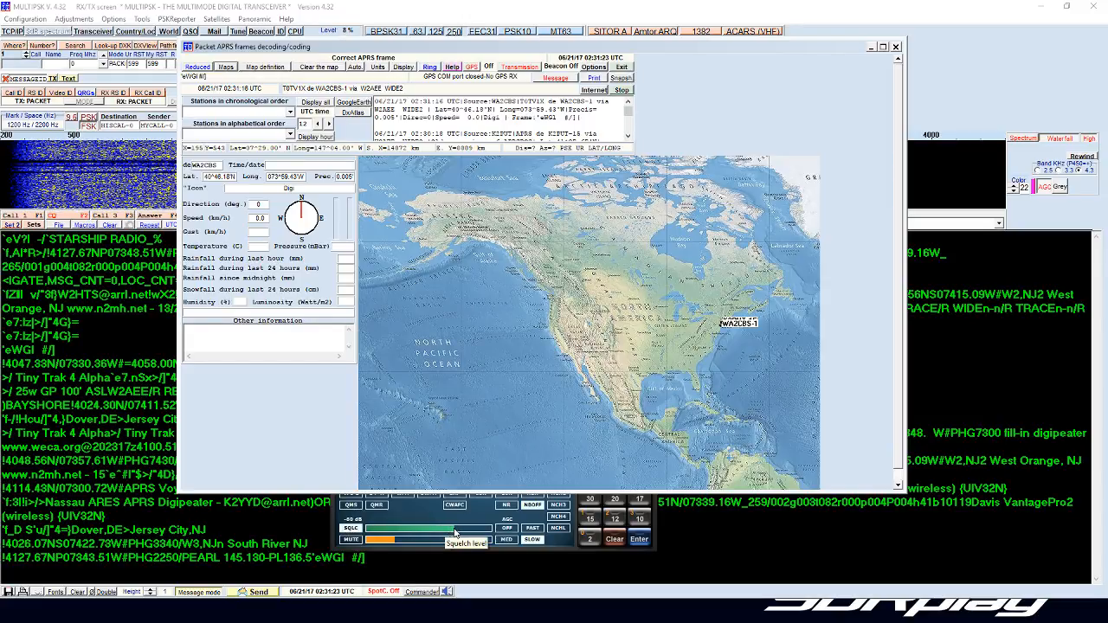
Step: Lower SDRuno's squelch level to -65 dB and bring MultiPSK's decoded text to the front
{"action": "left_click_drag", "start_coordinate": [455, 530], "coordinate": [378, 532]}
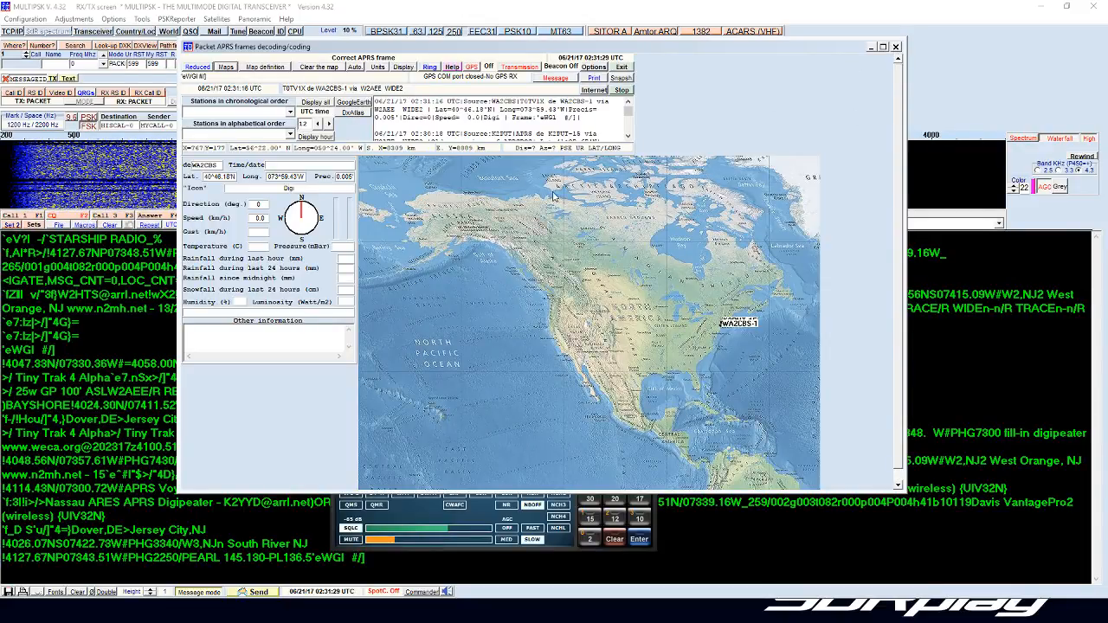
{"action": "left_click", "coordinate": [201, 539]}
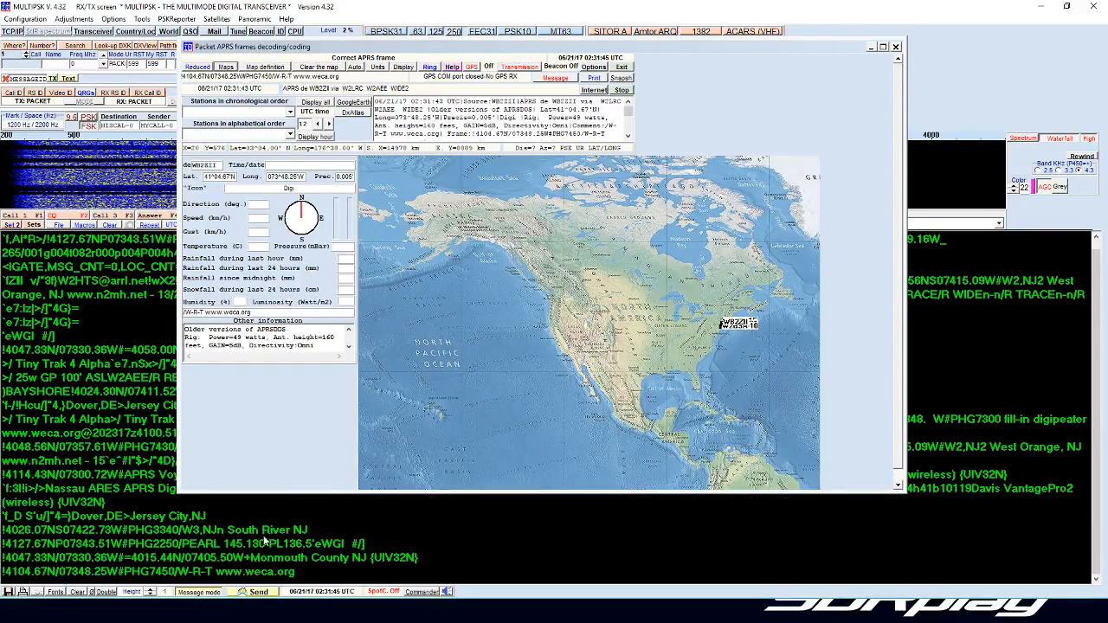
Step: Close the APRS frames window and set the squelch level in SDRuno's RX Control to -53 dB
{"action": "left_click", "coordinate": [896, 47]}
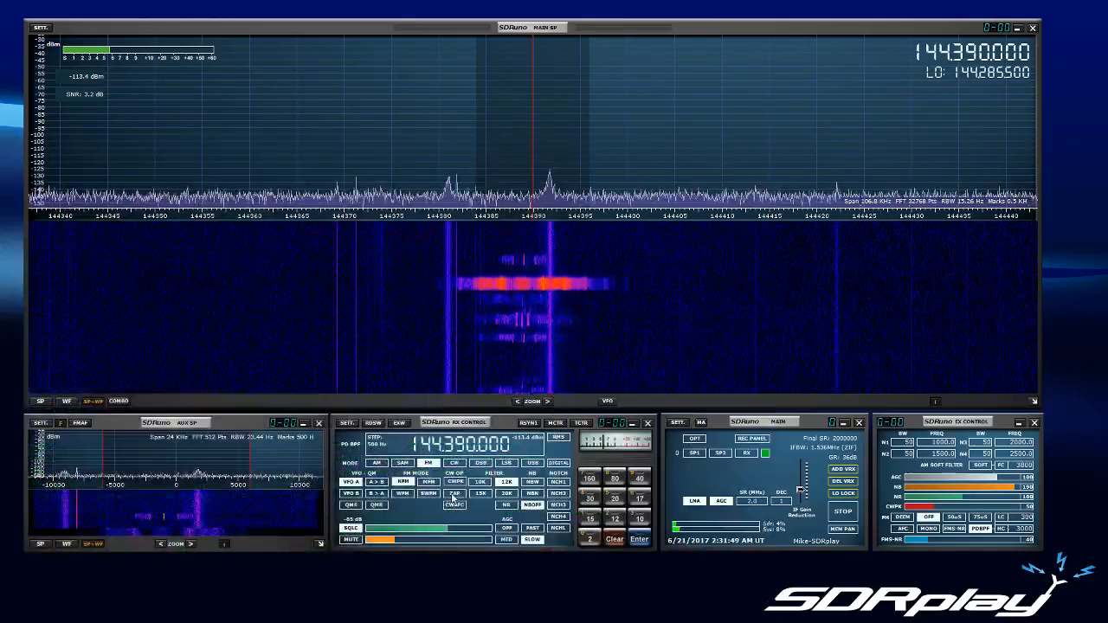
{"action": "left_click_drag", "start_coordinate": [449, 528], "coordinate": [461, 529]}
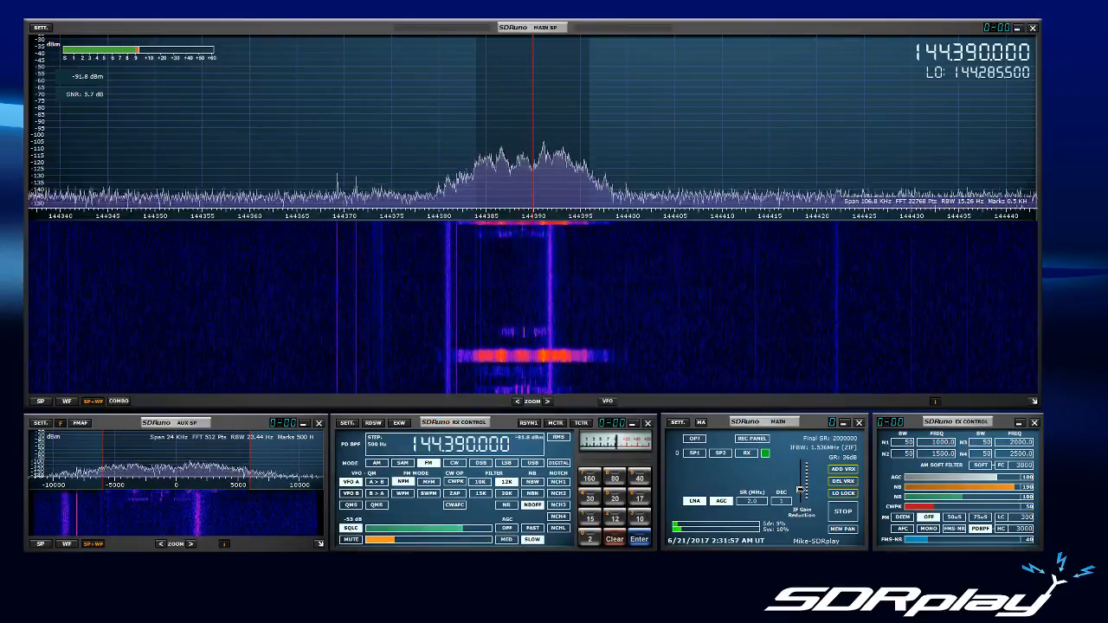
Step: Switch back to MultiPSK's RX/TX screen and start exiting the program, but decline the exit confirmation
{"action": "left_click_drag", "start_coordinate": [0, 30], "coordinate": [480, 52]}
{"action": "double_click", "coordinate": [480, 52]}
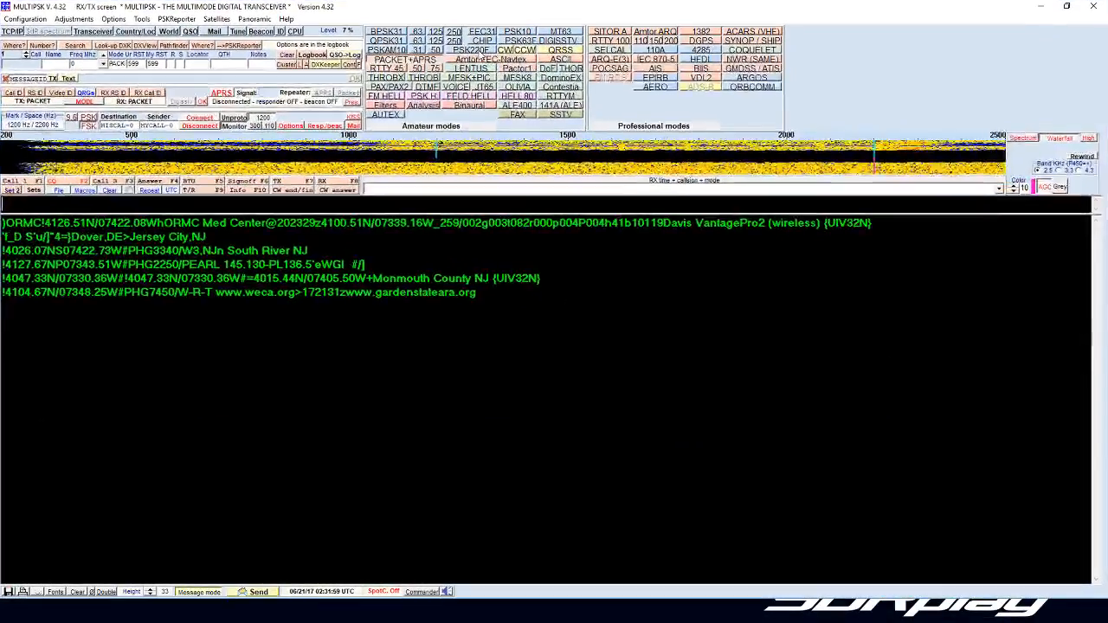
{"action": "left_click", "coordinate": [1094, 6]}
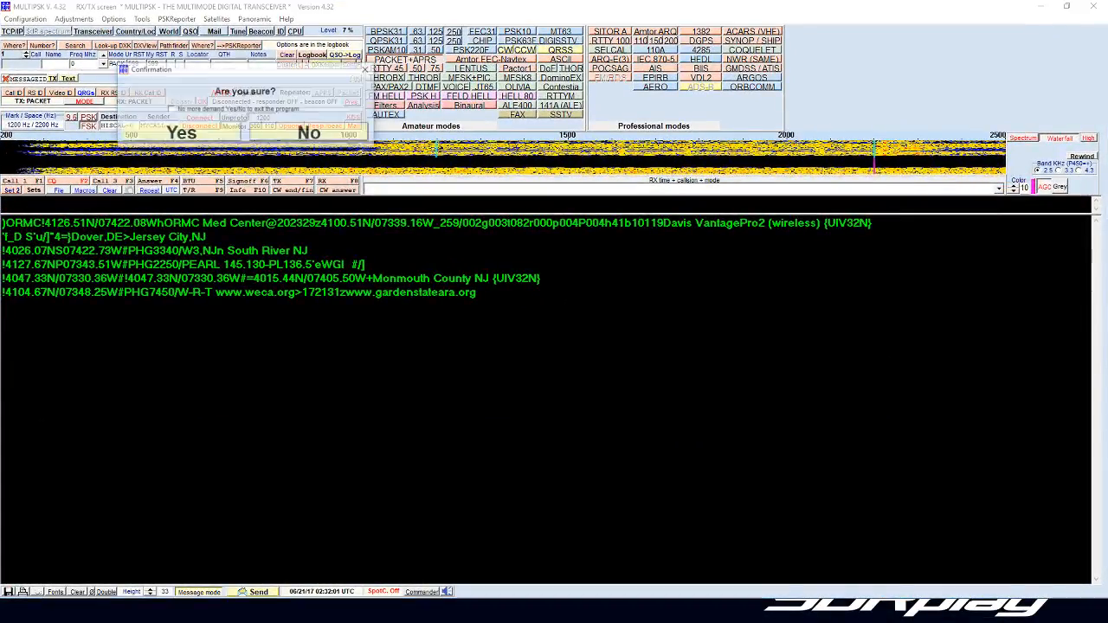
{"action": "left_click", "coordinate": [309, 132]}
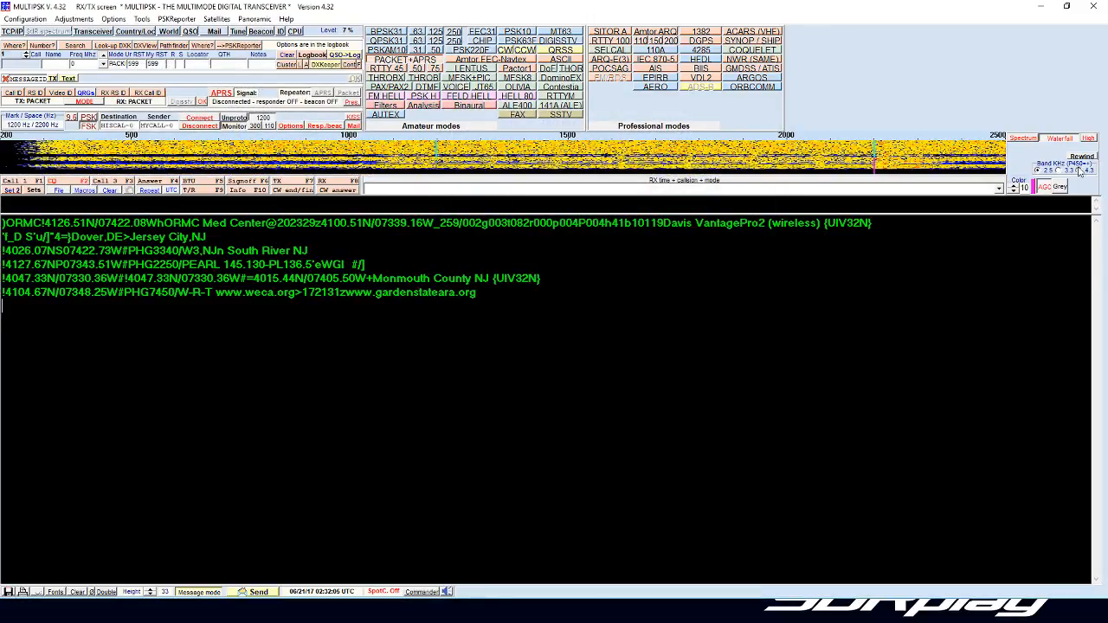
Step: Widen MultiPSK's waterfall band to 4.3 kHz and set the waterfall color level to 25
{"action": "left_click", "coordinate": [1079, 170]}
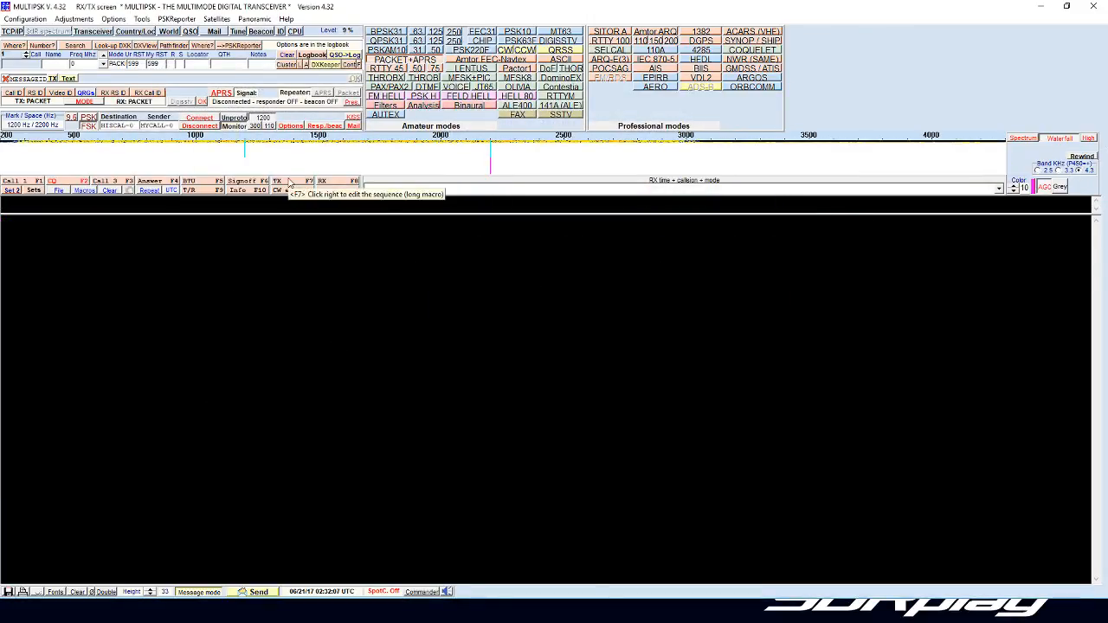
{"action": "left_click", "coordinate": [1013, 187]}
{"action": "left_click", "coordinate": [1013, 186]}
{"action": "left_click", "coordinate": [1014, 186]}
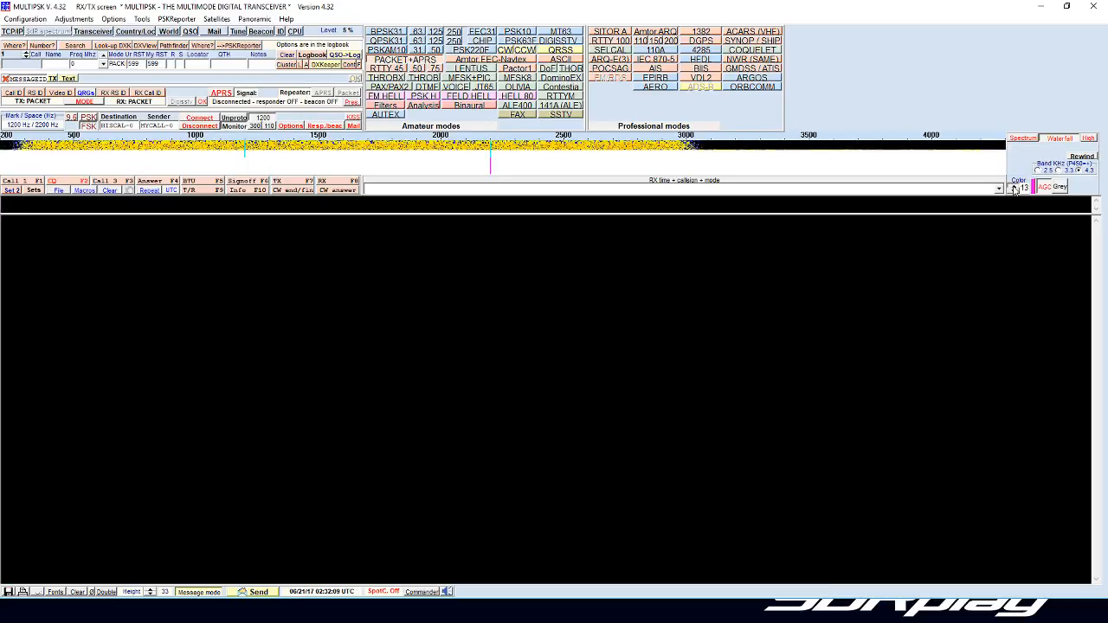
{"action": "left_click", "coordinate": [1013, 186]}
{"action": "left_click", "coordinate": [1013, 186]}
{"action": "left_click", "coordinate": [1013, 186]}
{"action": "left_click", "coordinate": [1014, 186]}
{"action": "left_click", "coordinate": [1013, 186]}
{"action": "left_click", "coordinate": [1013, 186]}
{"action": "left_click", "coordinate": [1013, 186]}
{"action": "left_click", "coordinate": [1013, 186]}
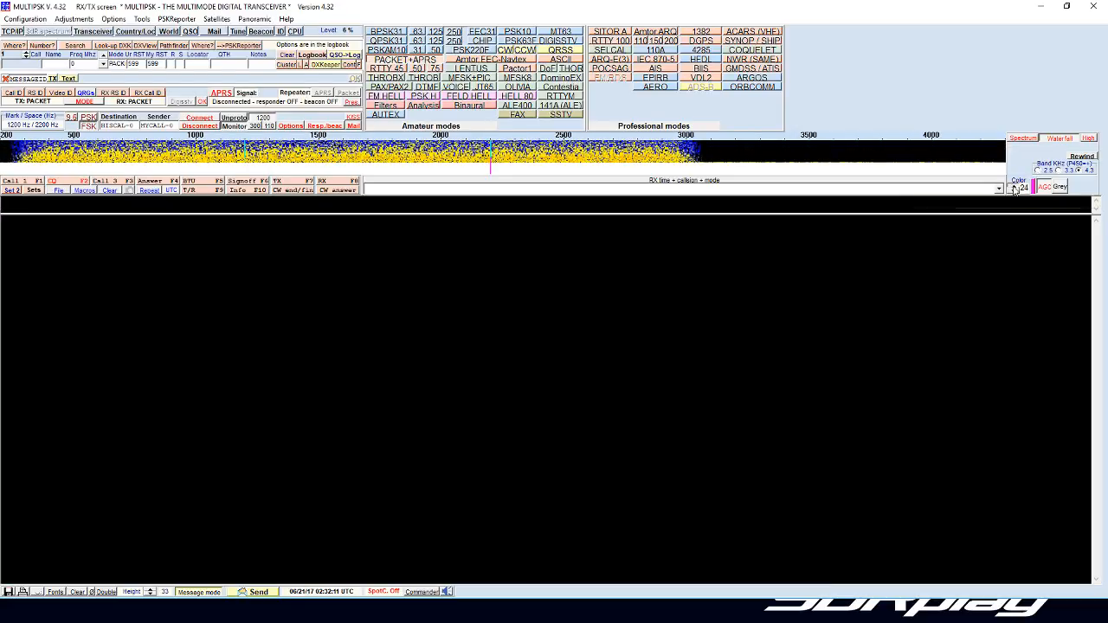
{"action": "left_click", "coordinate": [1014, 186]}
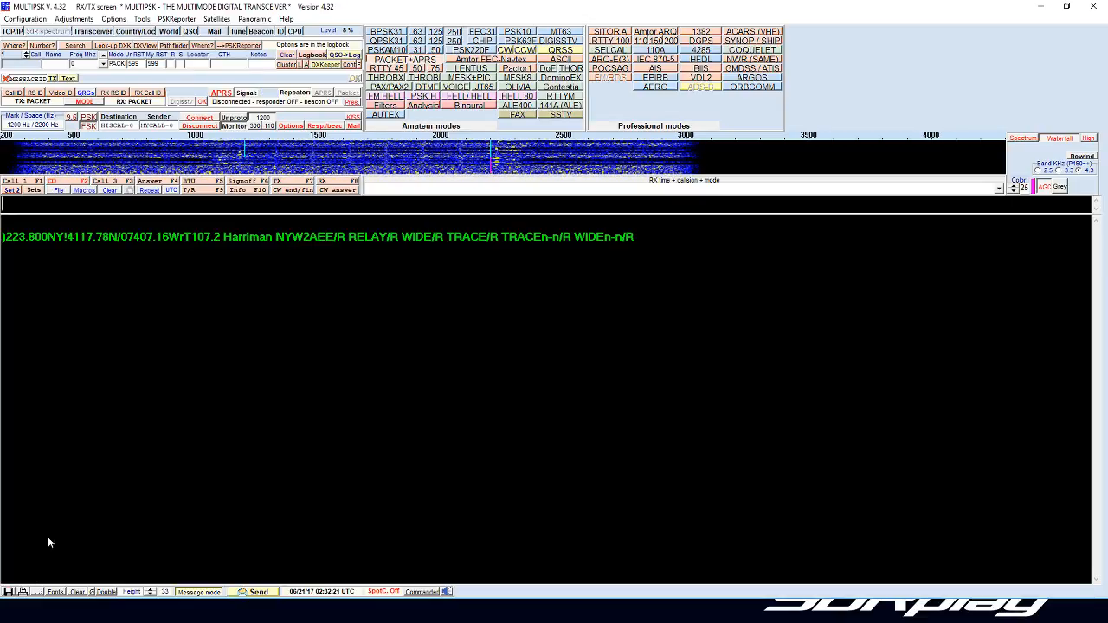
Step: Exit MultiPSK and stop the receiver in SDRuno
{"action": "left_click", "coordinate": [1090, 7]}
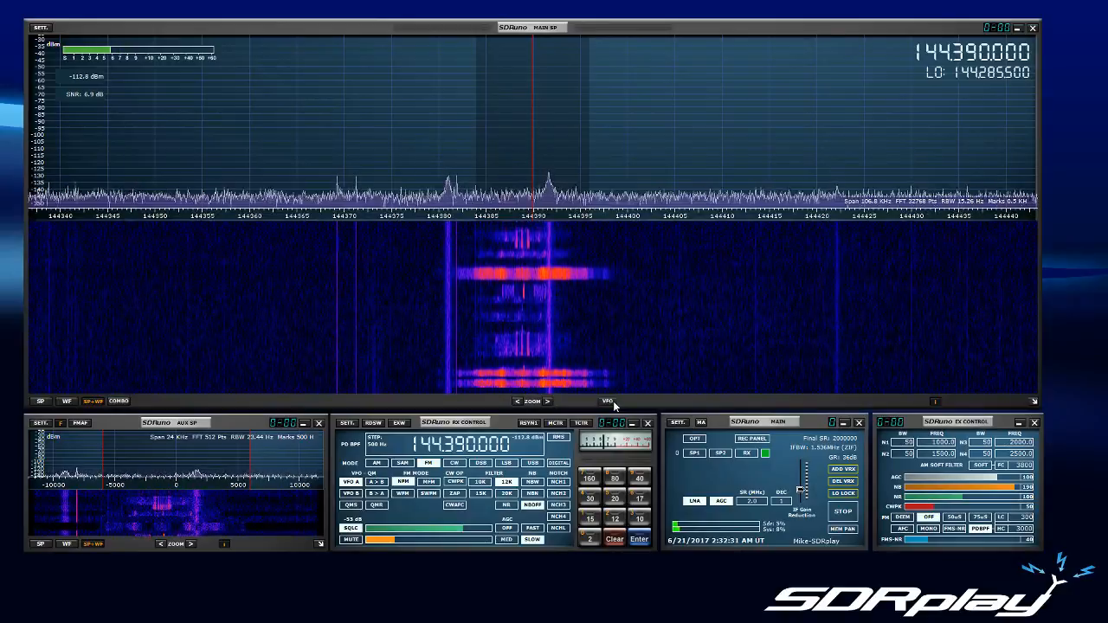
{"action": "left_click", "coordinate": [843, 512]}
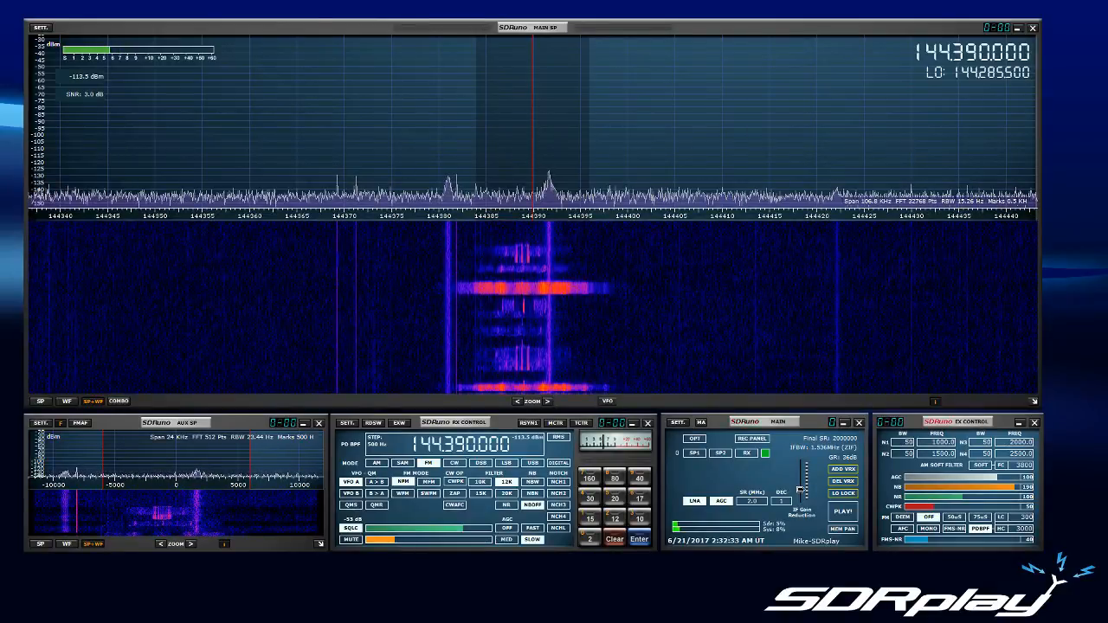